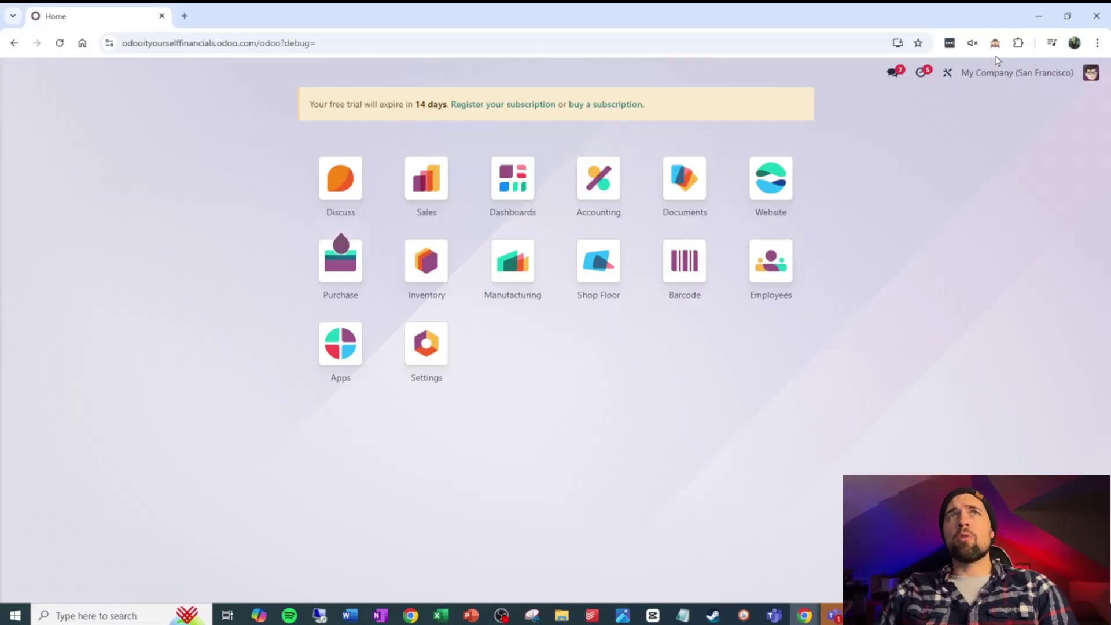
# Step: Reload the page with debug=1 in the URL to turn on developer mode
pyautogui.press('F5')
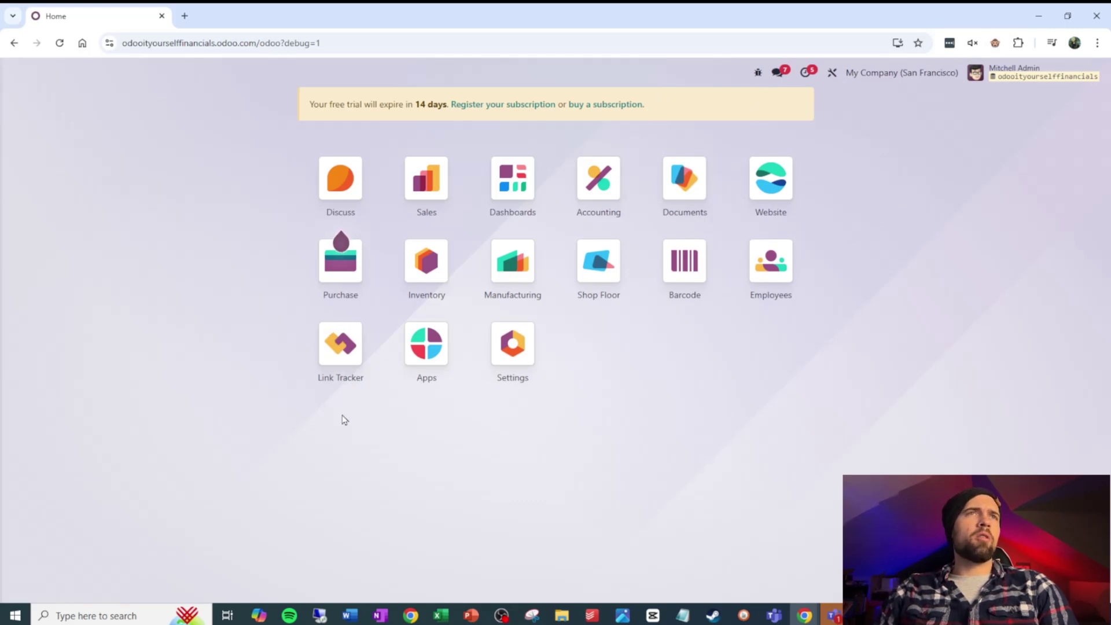
# Step: Go from Accounting to the Profit and Loss report and open its gear configuration form
pyautogui.click(606, 182)
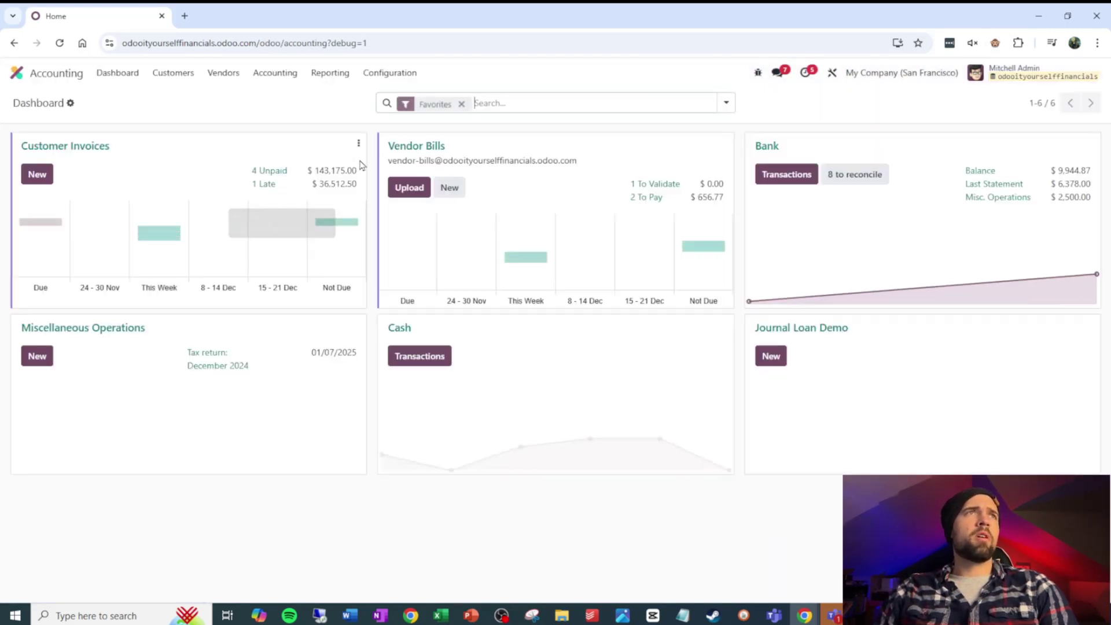
pyautogui.click(348, 80)
pyautogui.click(354, 134)
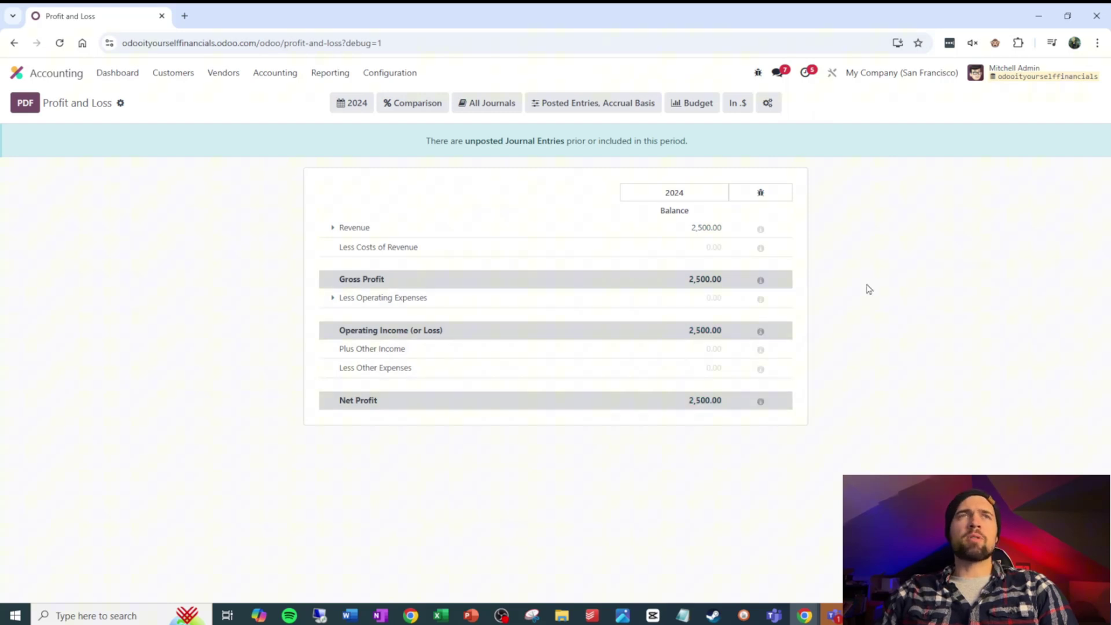
pyautogui.click(768, 104)
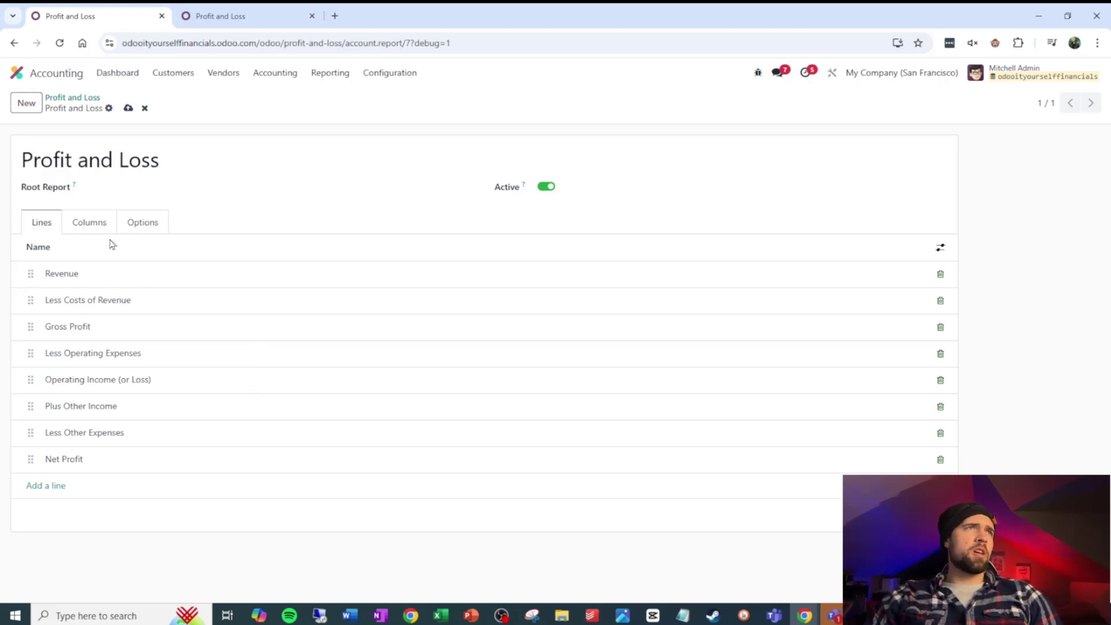
# Step: Compare the rendered 2024 Profit and Loss report with its lines configuration across two tabs
pyautogui.click(240, 17)
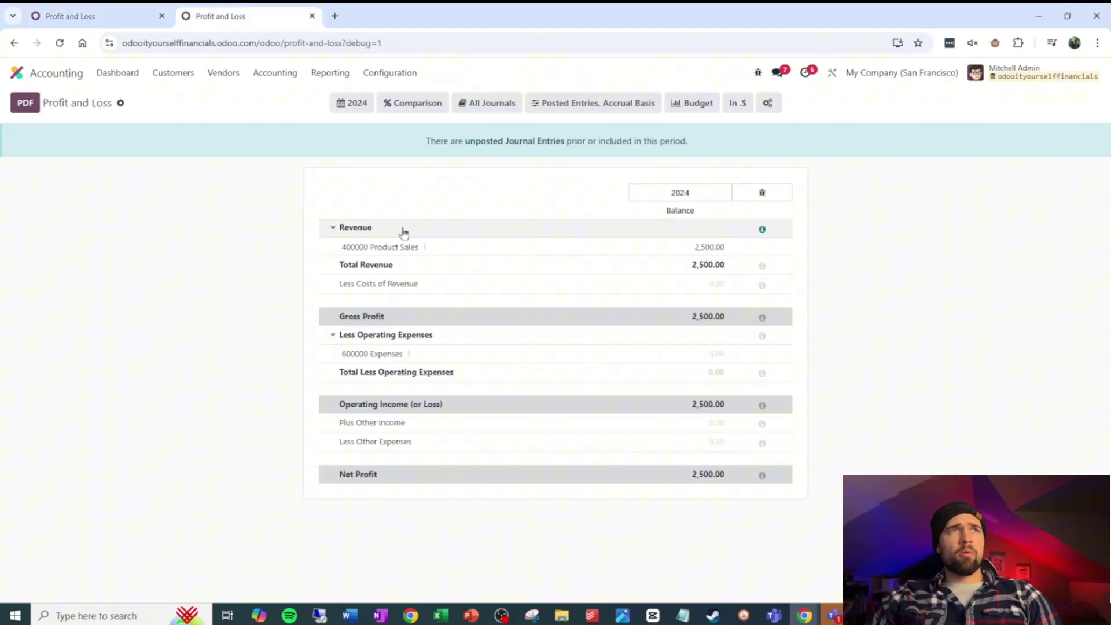
pyautogui.click(90, 16)
pyautogui.click(295, 11)
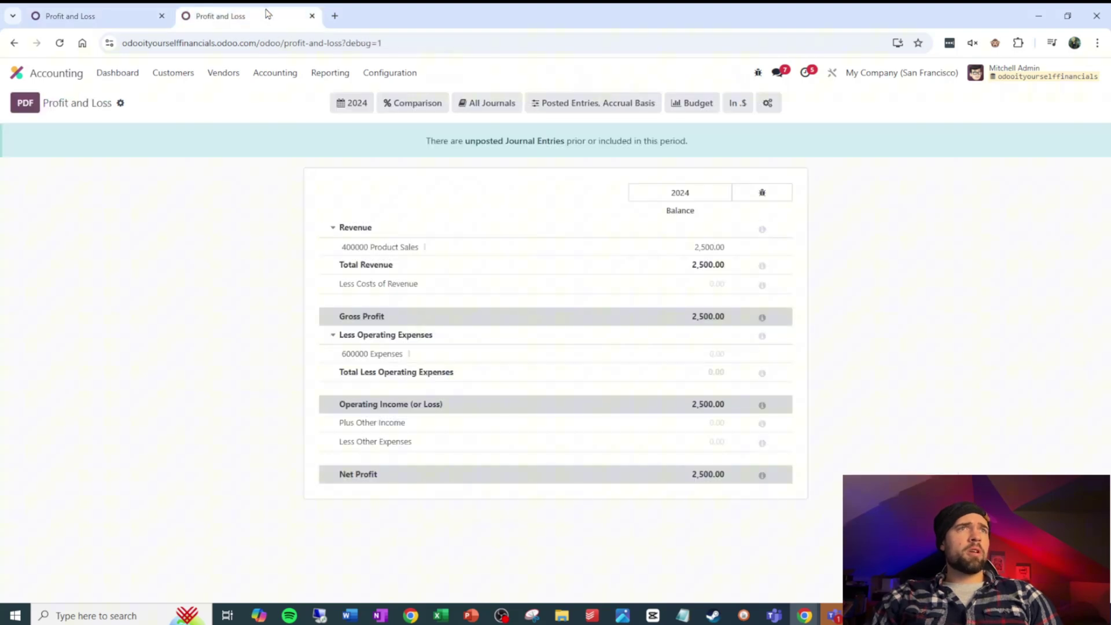
pyautogui.hotkey('ctrl', '1')
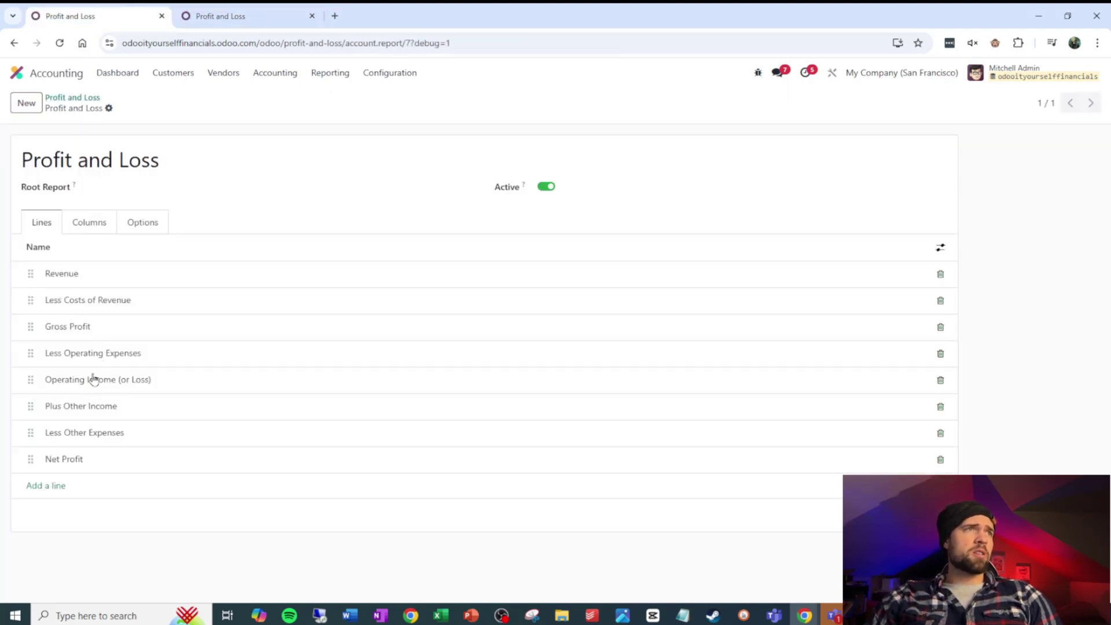
pyautogui.hotkey('ctrl', '2')
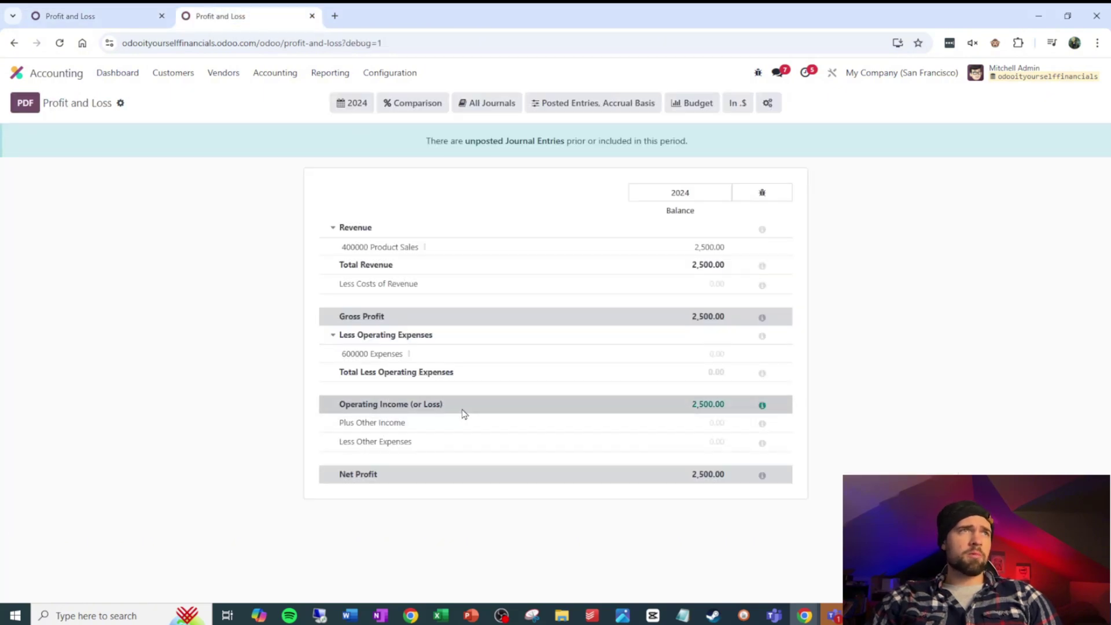
pyautogui.click(106, 10)
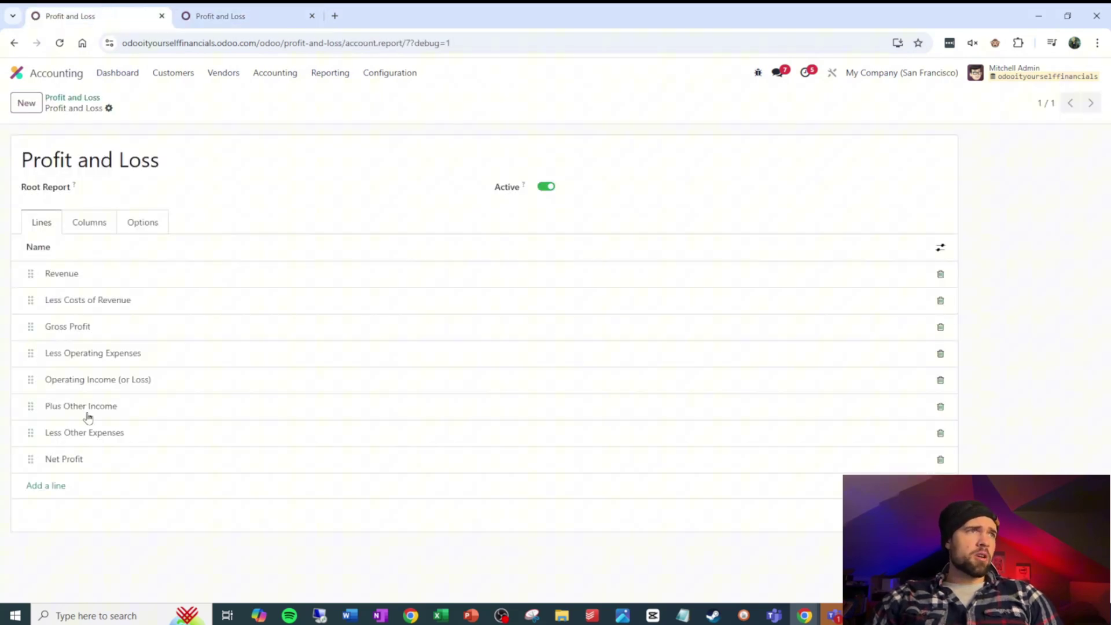
pyautogui.hotkey('ctrl', '2')
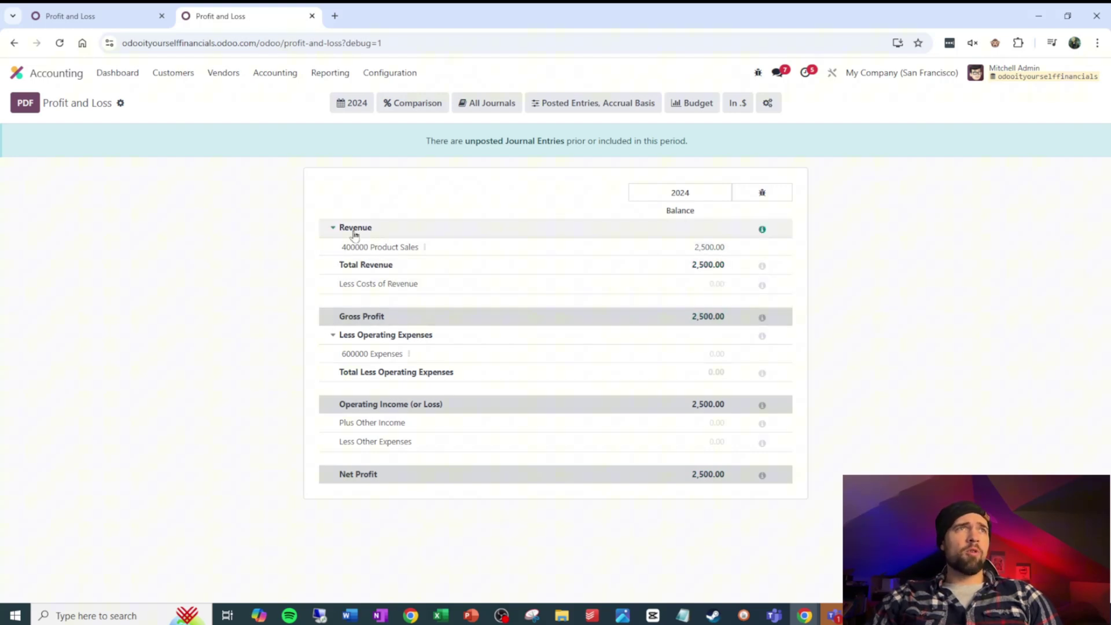
pyautogui.click(119, 19)
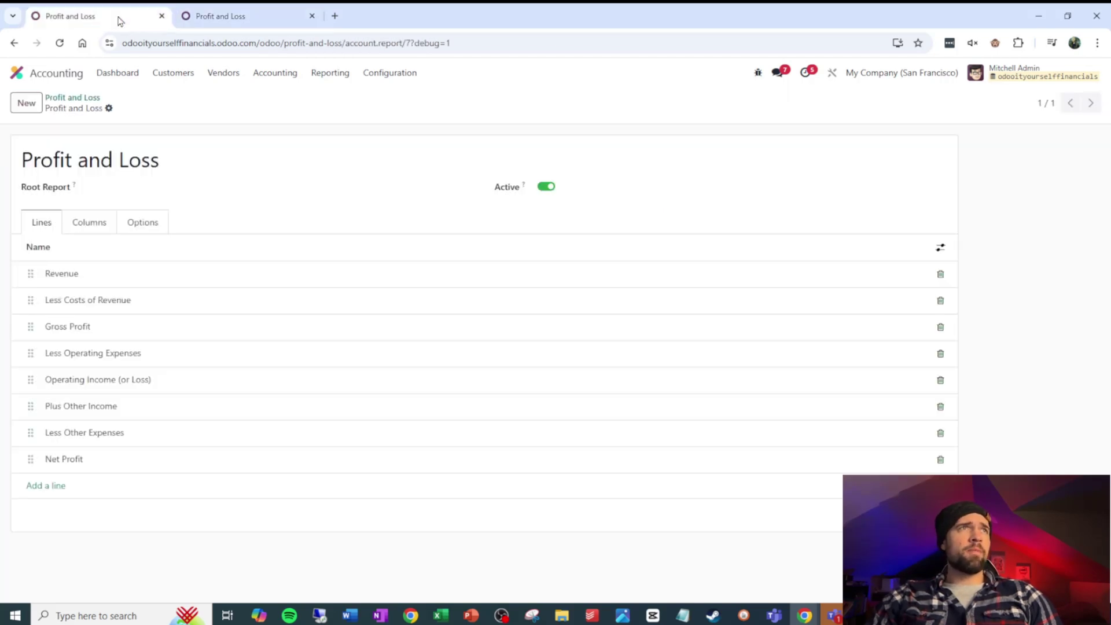
pyautogui.click(115, 277)
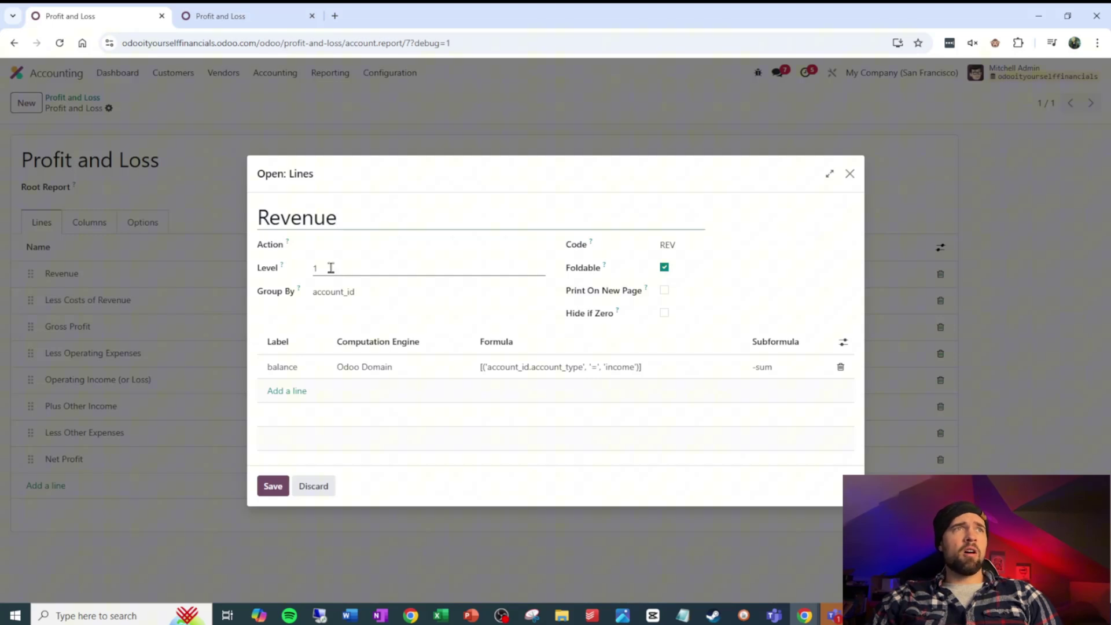
pyautogui.click(848, 174)
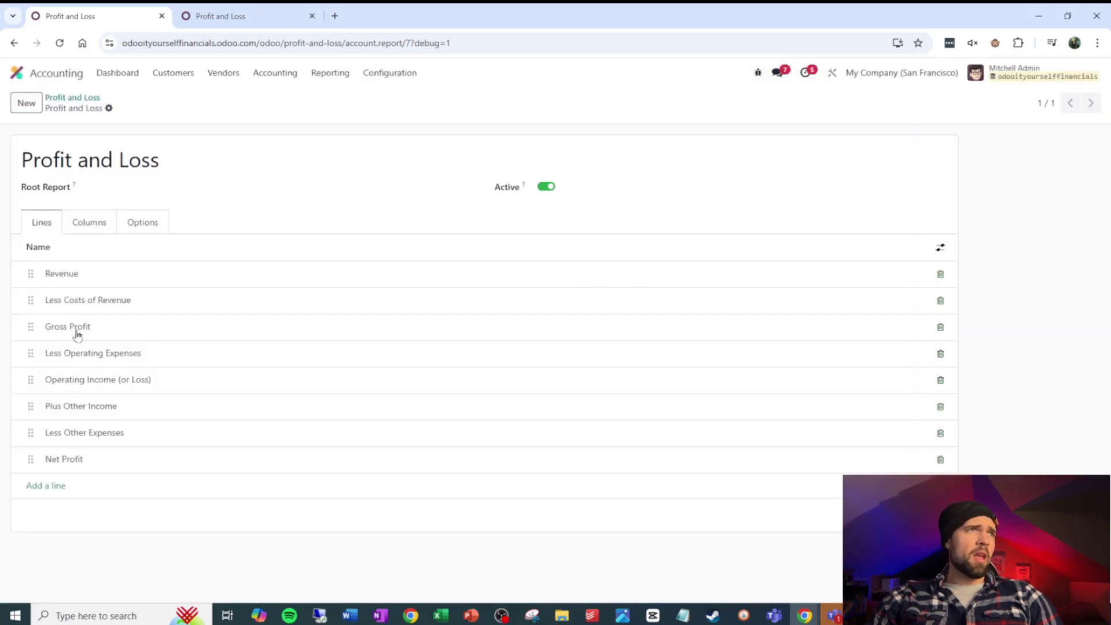
pyautogui.click(77, 334)
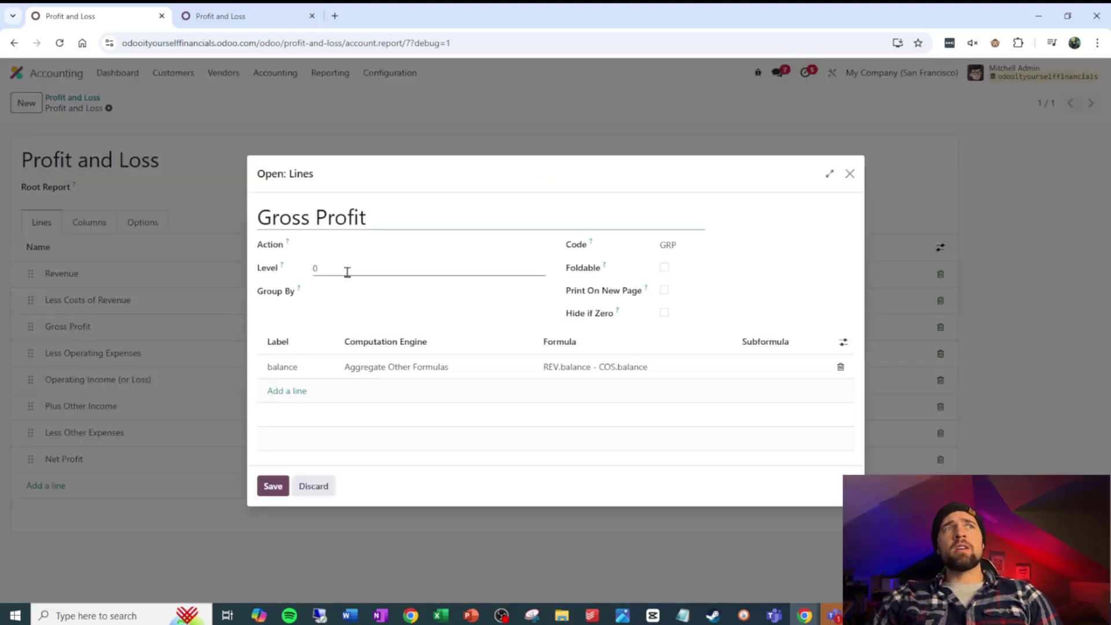
pyautogui.click(255, 19)
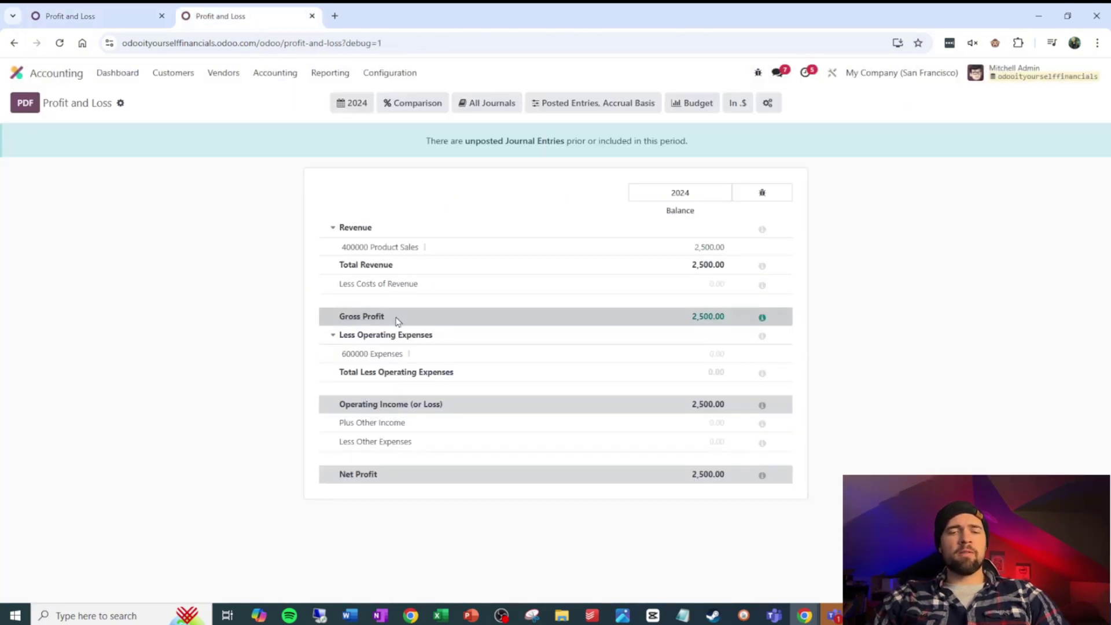
pyautogui.hotkey('ctrl', 'shift', 'Tab')
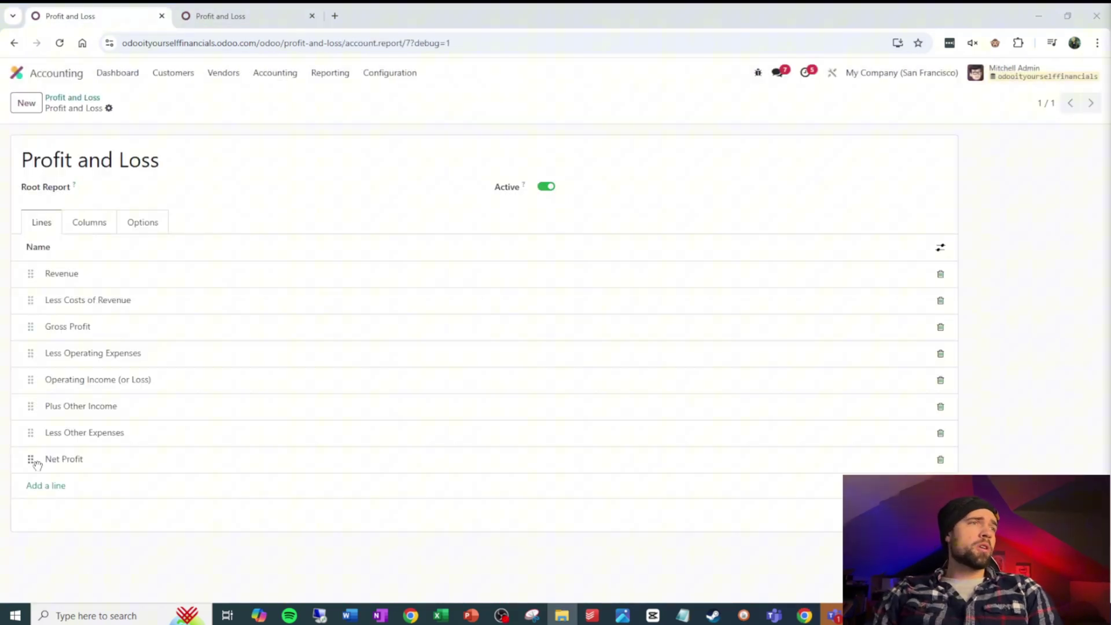
pyautogui.moveTo(31, 460); pyautogui.dragTo(26, 275)
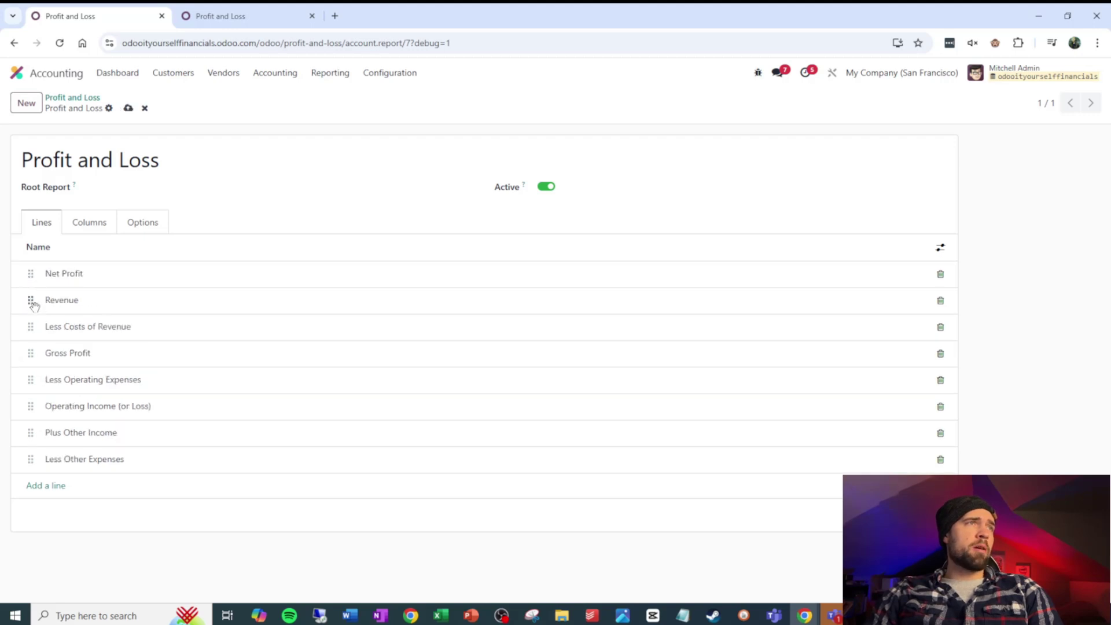
pyautogui.click(89, 278)
pyautogui.click(357, 266)
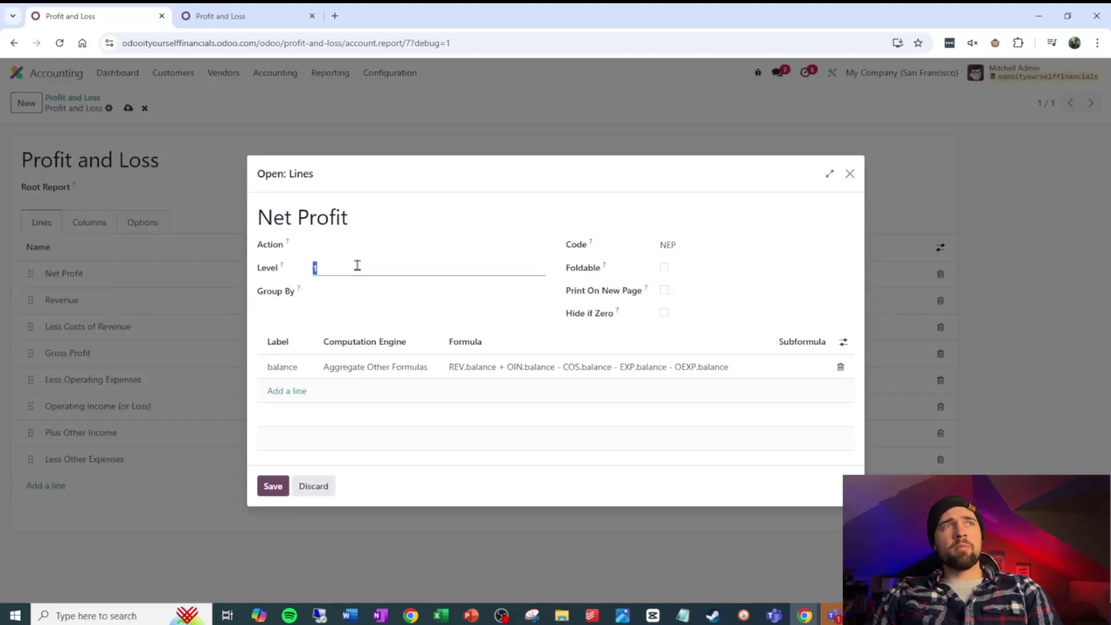
pyautogui.click(273, 486)
pyautogui.click(128, 107)
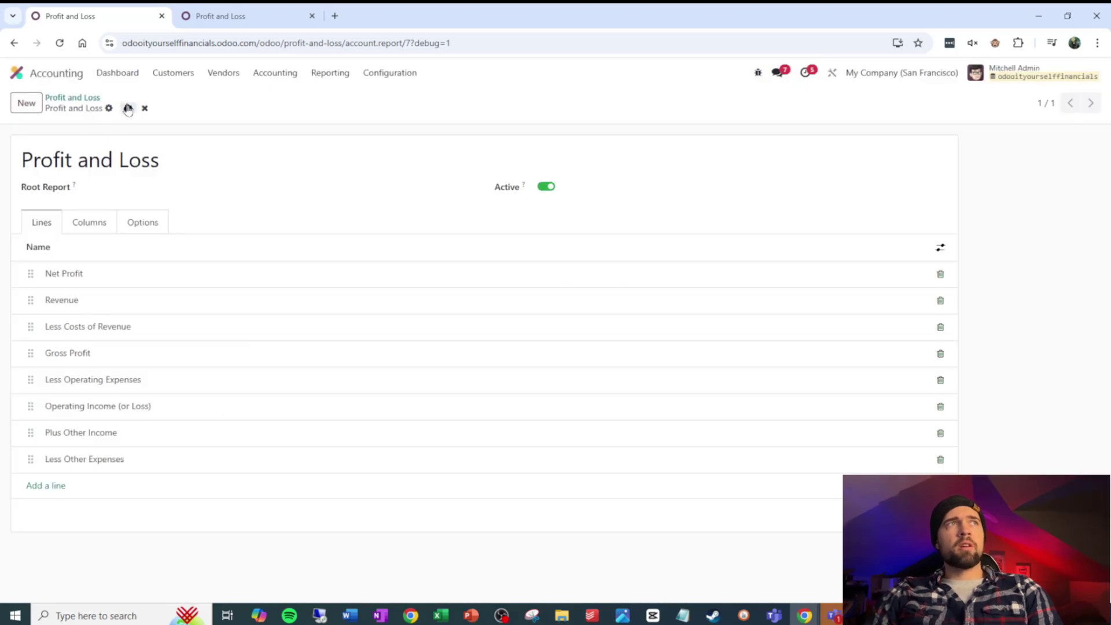
pyautogui.click(210, 22)
pyautogui.click(60, 44)
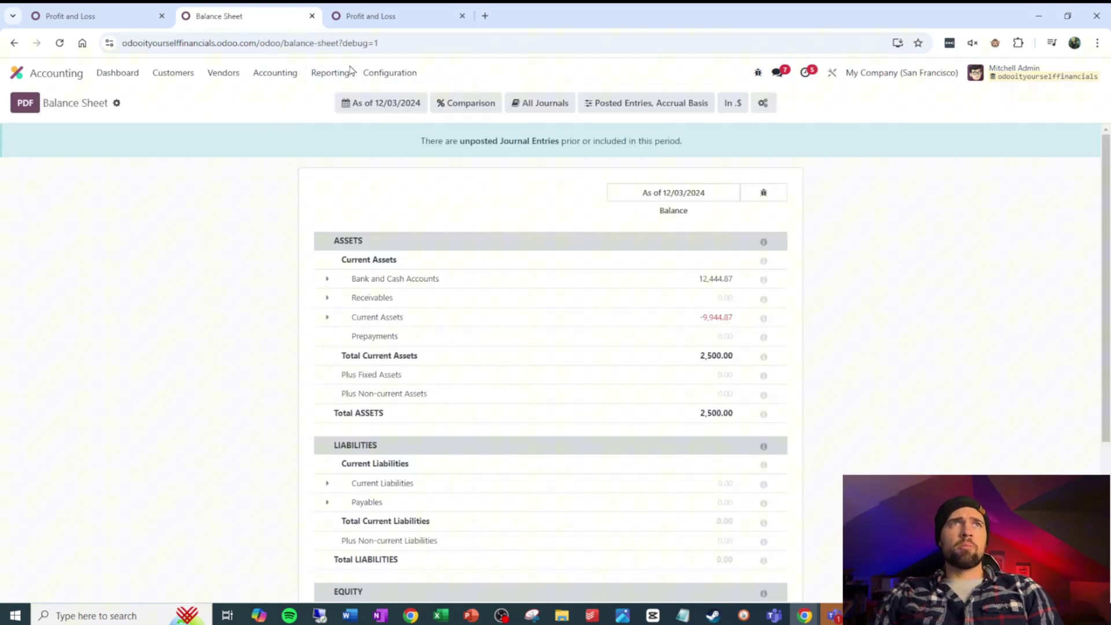
# Step: In the Balance Sheet configuration, try dragging Current Assets and Receivables, then close that tab
pyautogui.click(764, 104)
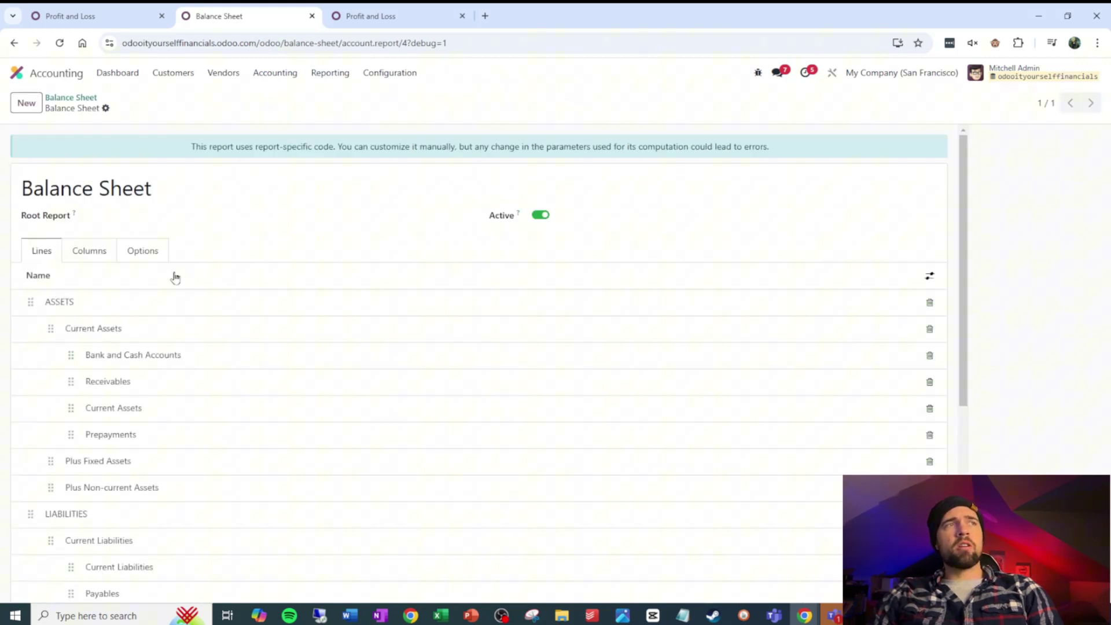
pyautogui.scroll(-1, 214, 290)
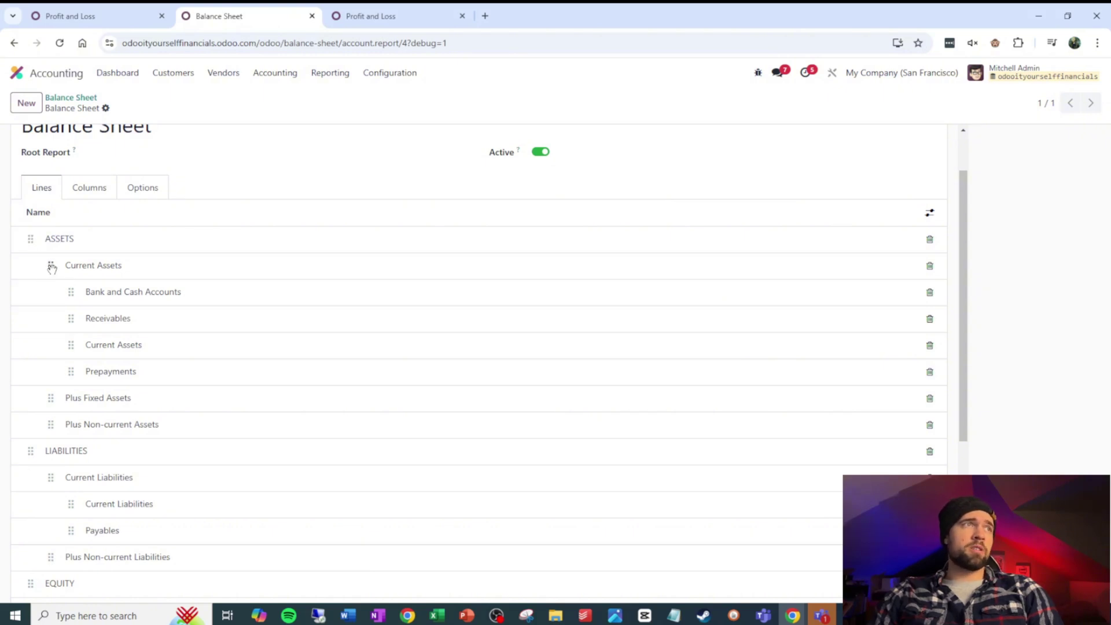
pyautogui.moveTo(51, 267); pyautogui.dragTo(26, 268)
pyautogui.moveTo(71, 319); pyautogui.dragTo(97, 344)
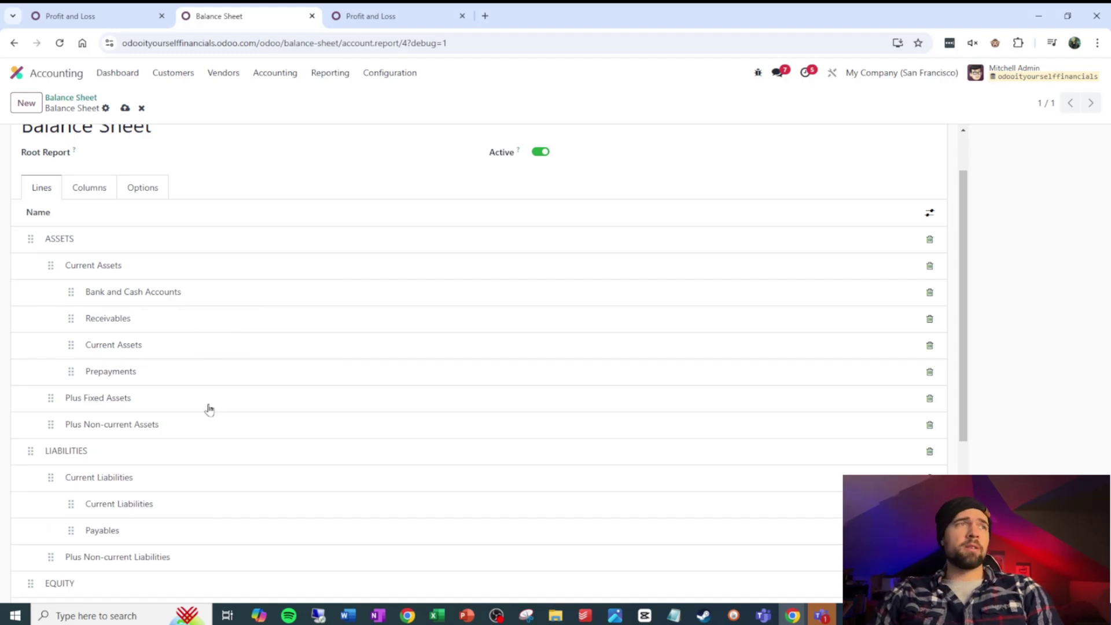
pyautogui.hotkey('ctrl', 'w')
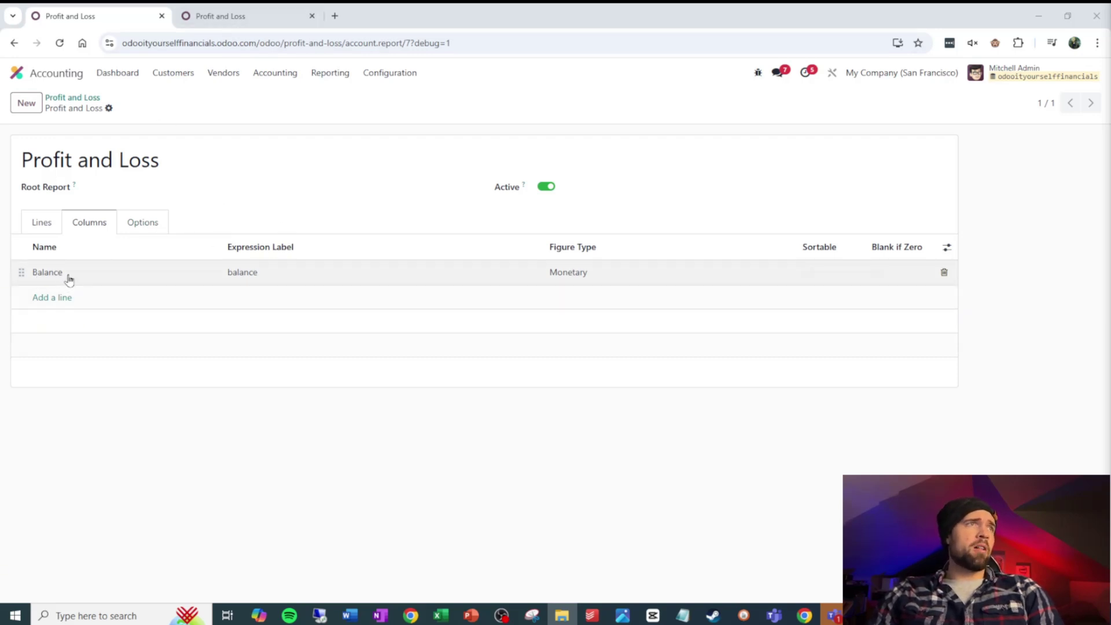
# Step: Check the rendered report, then show the Profit and Loss configuration's Options settings
pyautogui.click(221, 17)
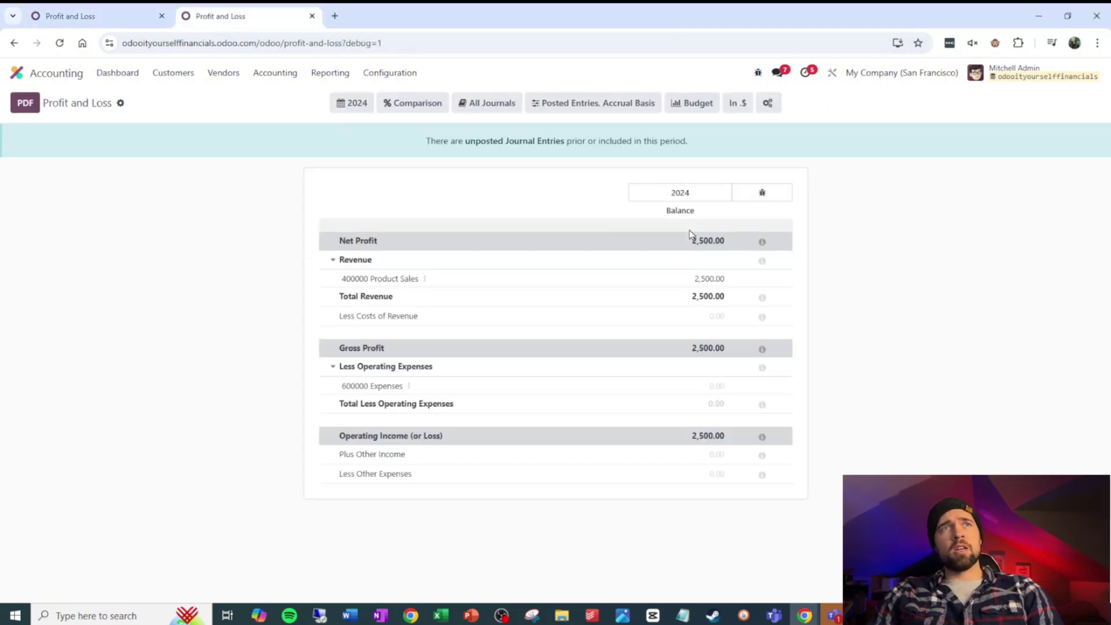
pyautogui.click(130, 9)
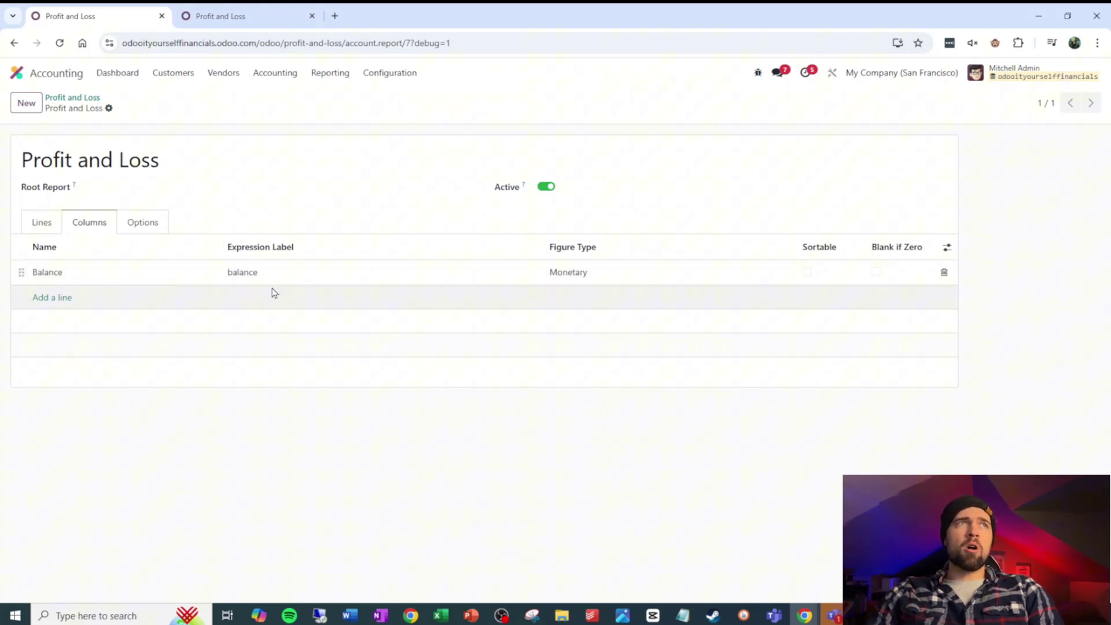
pyautogui.click(142, 223)
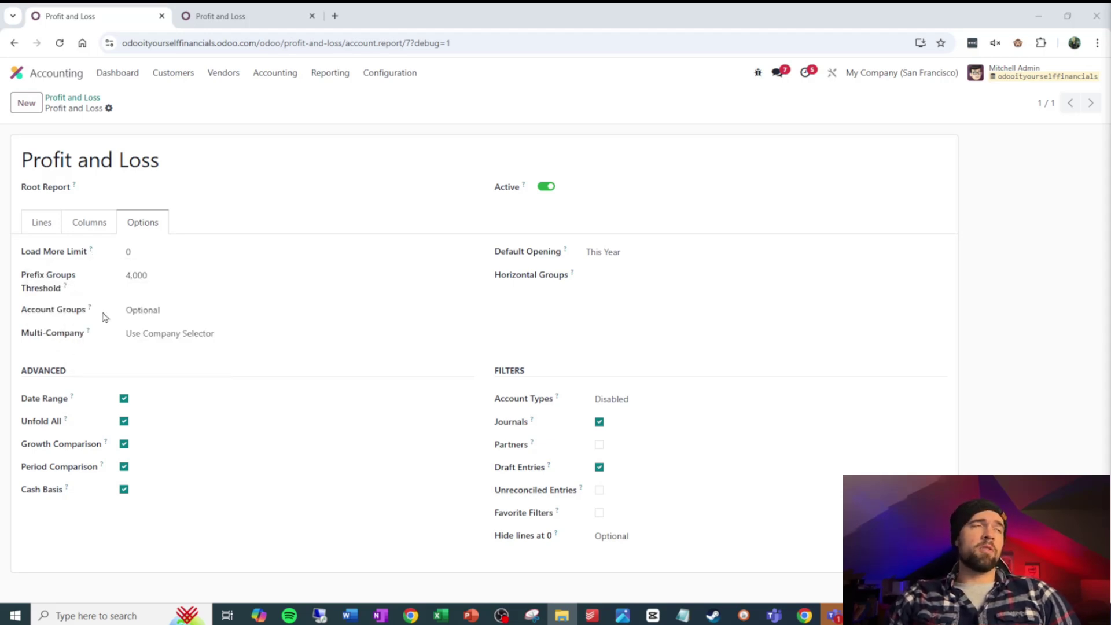
pyautogui.click(167, 313)
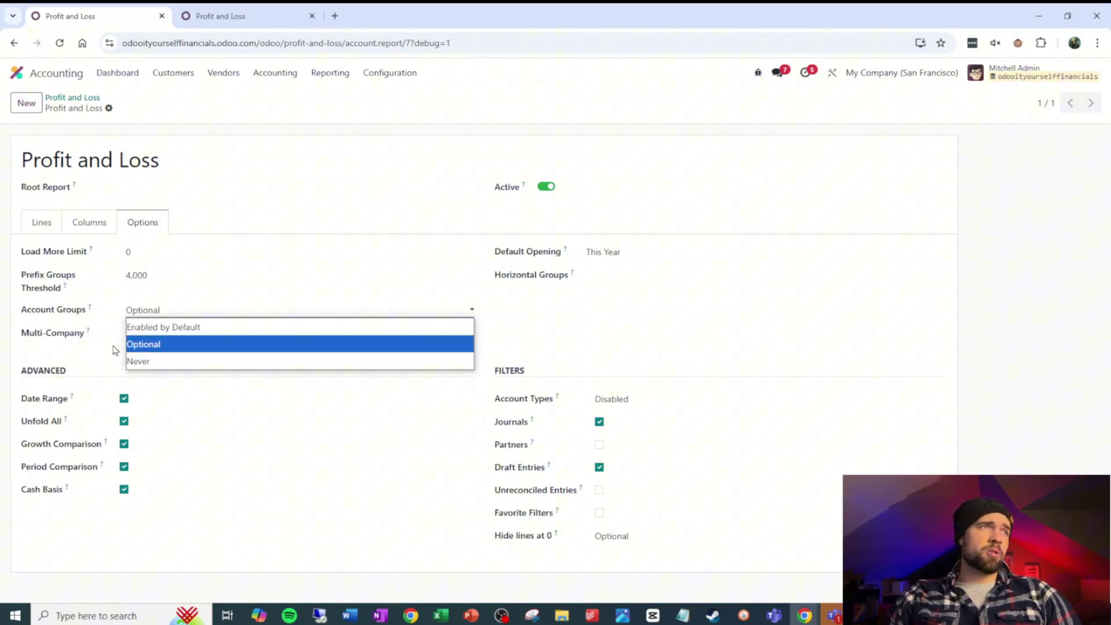
pyautogui.click(91, 359)
pyautogui.moveTo(90, 336)
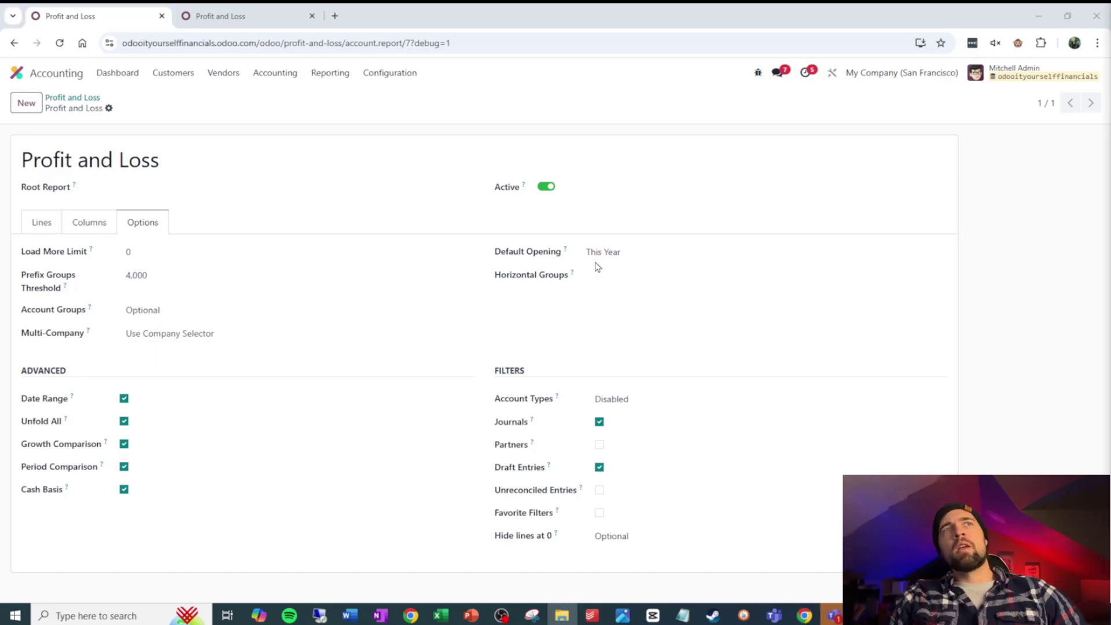
pyautogui.click(206, 10)
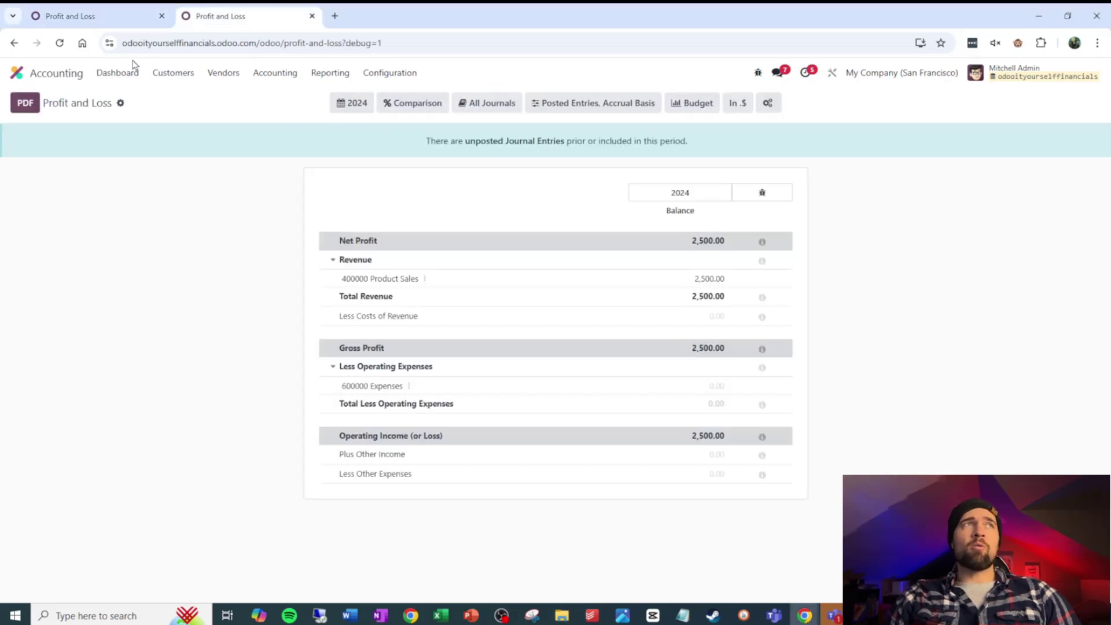
pyautogui.click(138, 10)
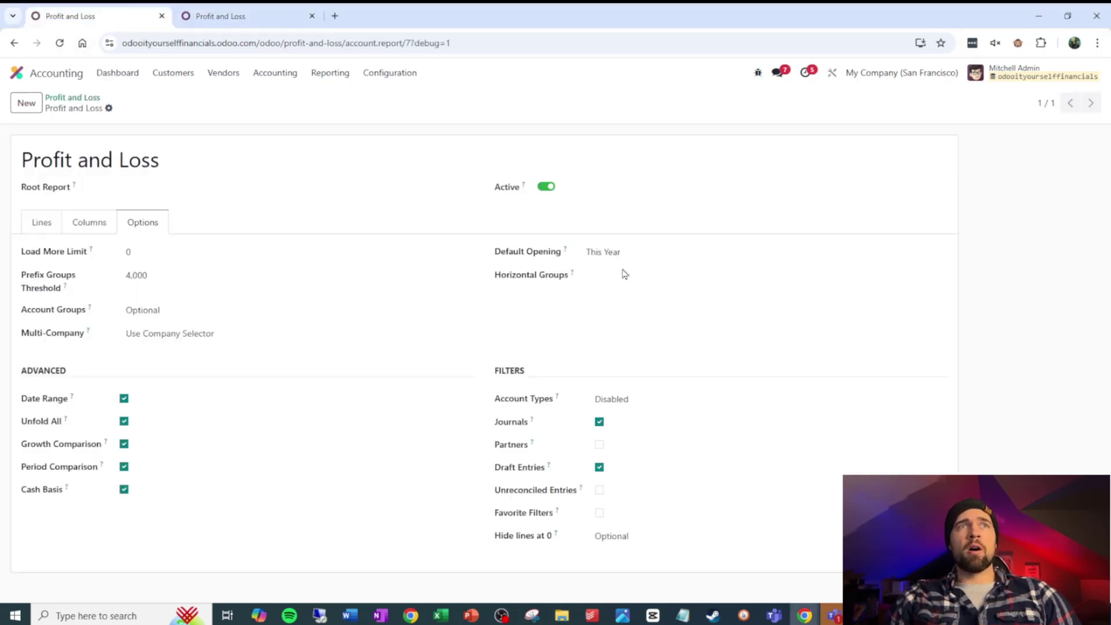
pyautogui.click(670, 259)
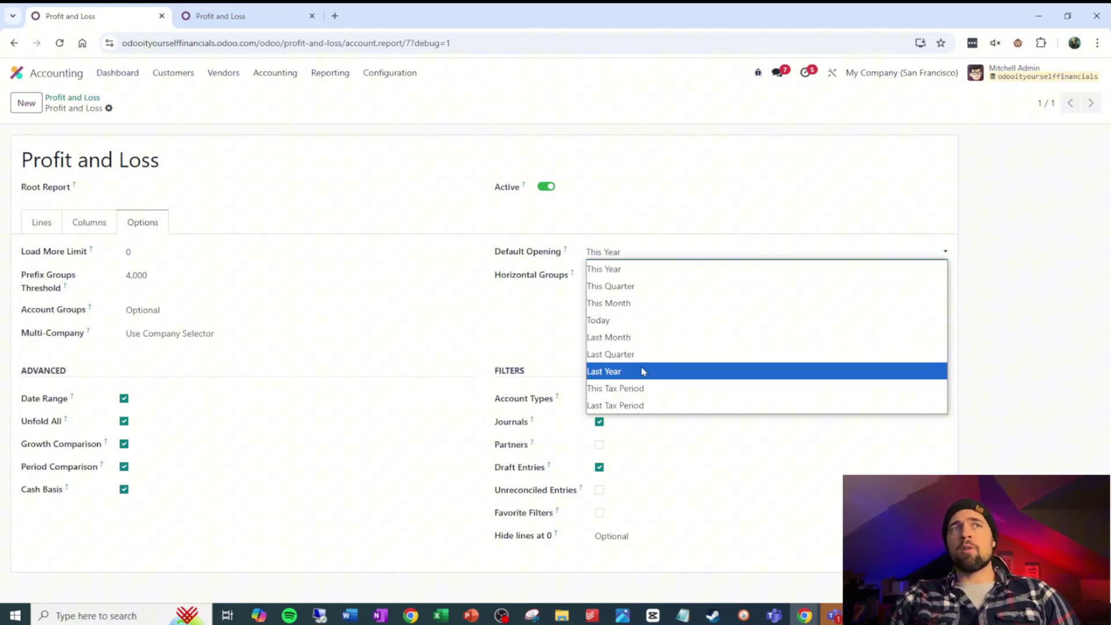
pyautogui.click(527, 333)
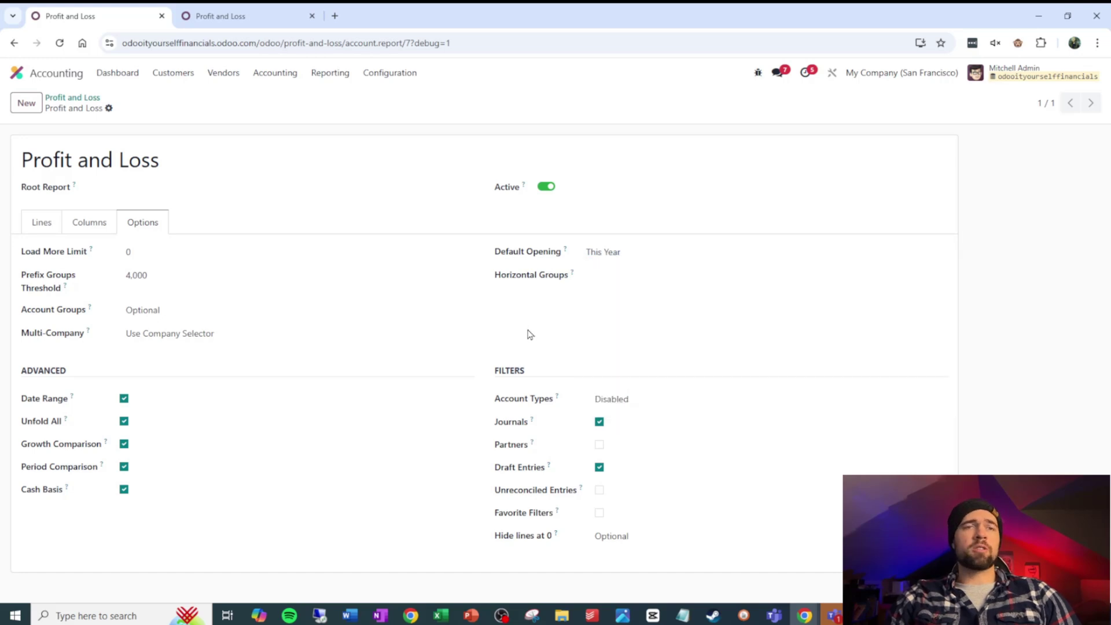
pyautogui.moveTo(574, 276)
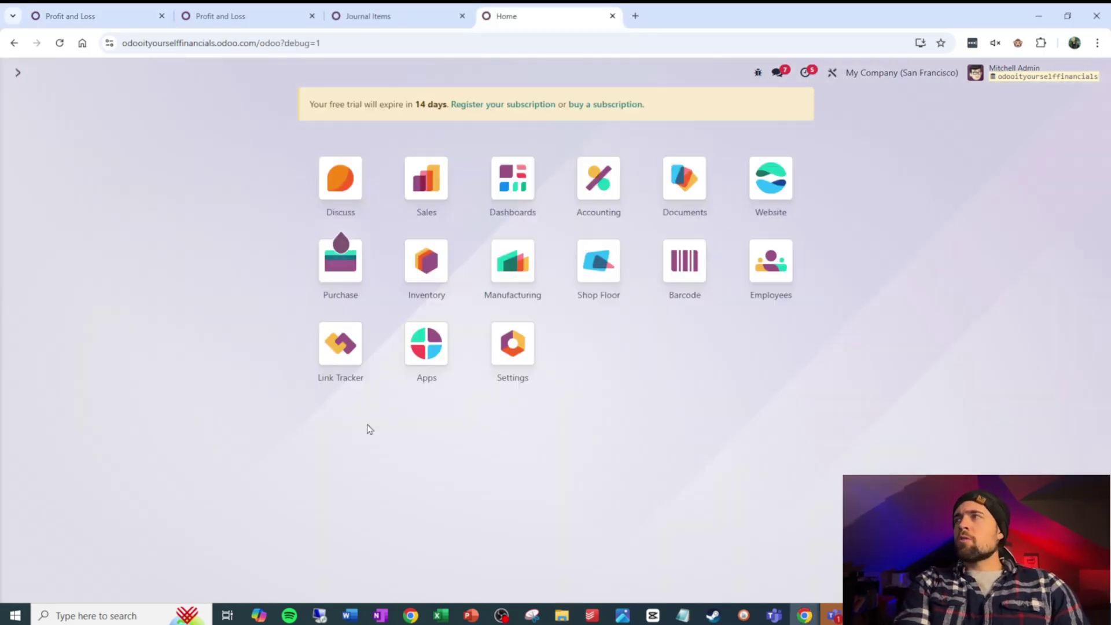
# Step: Find Horizontal Groups via a 'horizon' search and start a new group named Partner 2
pyautogui.write('horiz')
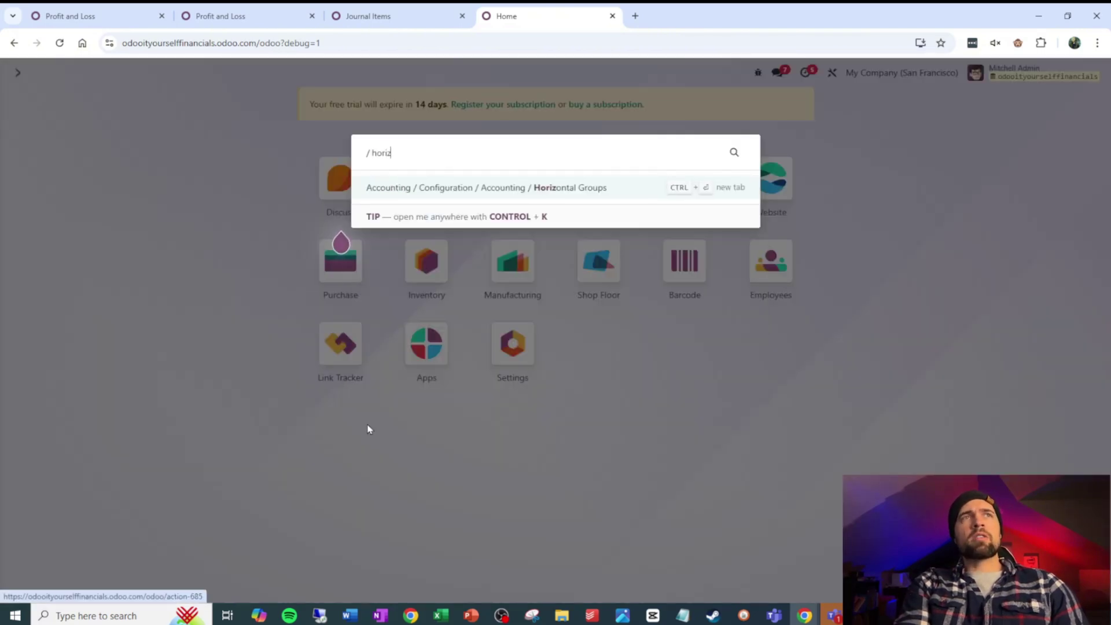
pyautogui.write('on')
pyautogui.click(566, 197)
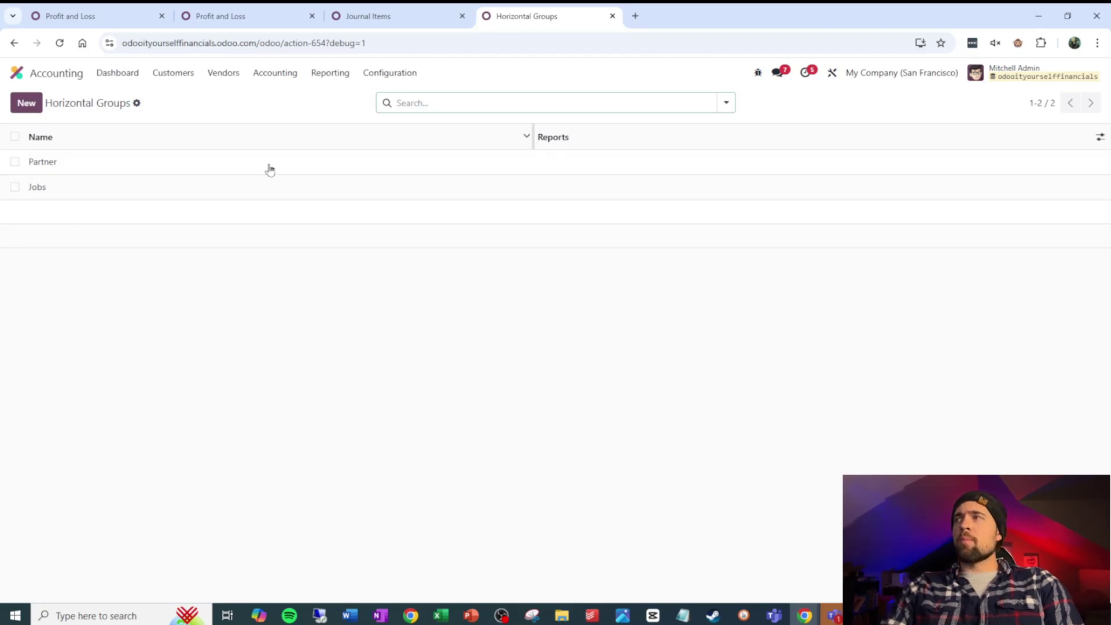
pyautogui.click(26, 103)
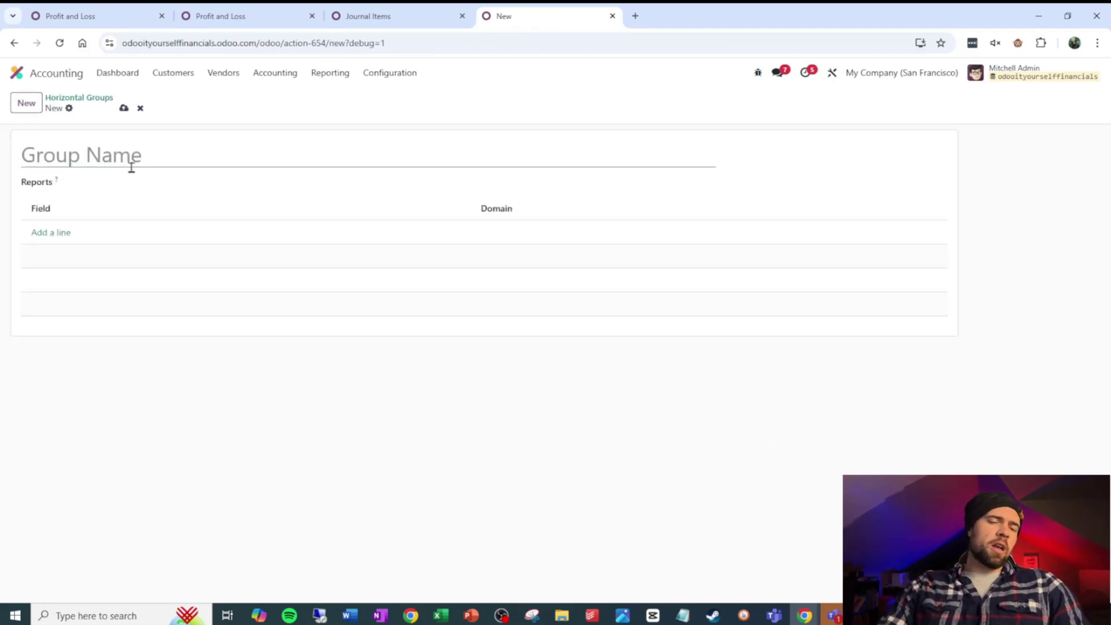
pyautogui.write('Partner')
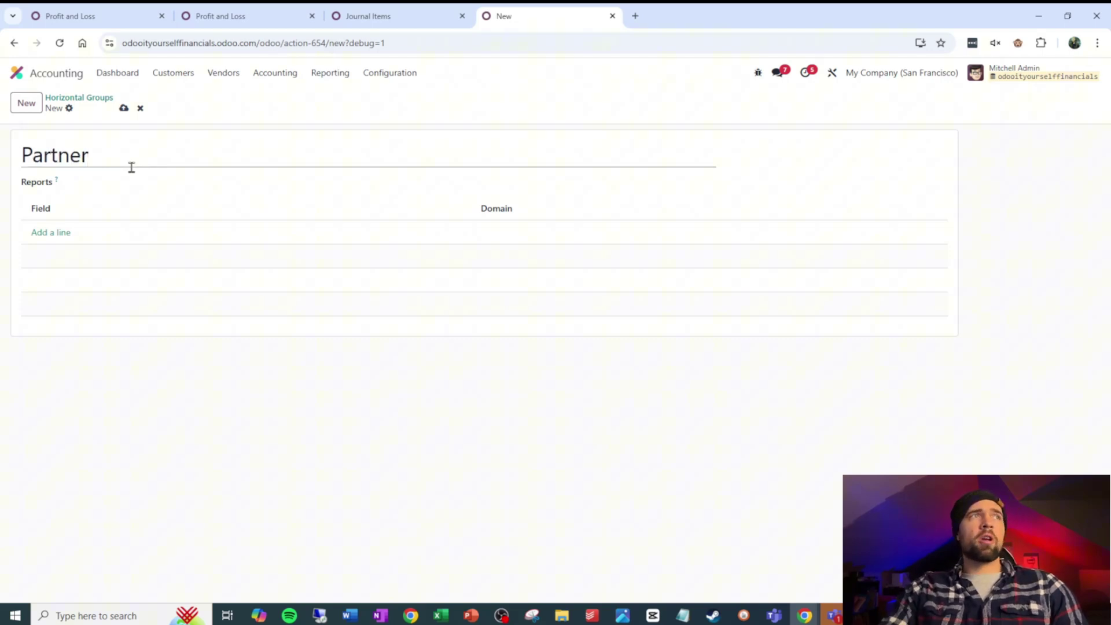
pyautogui.write(' 2')
# Step: Add a rule line to Partner 2 with Partner as its field
pyautogui.click(61, 234)
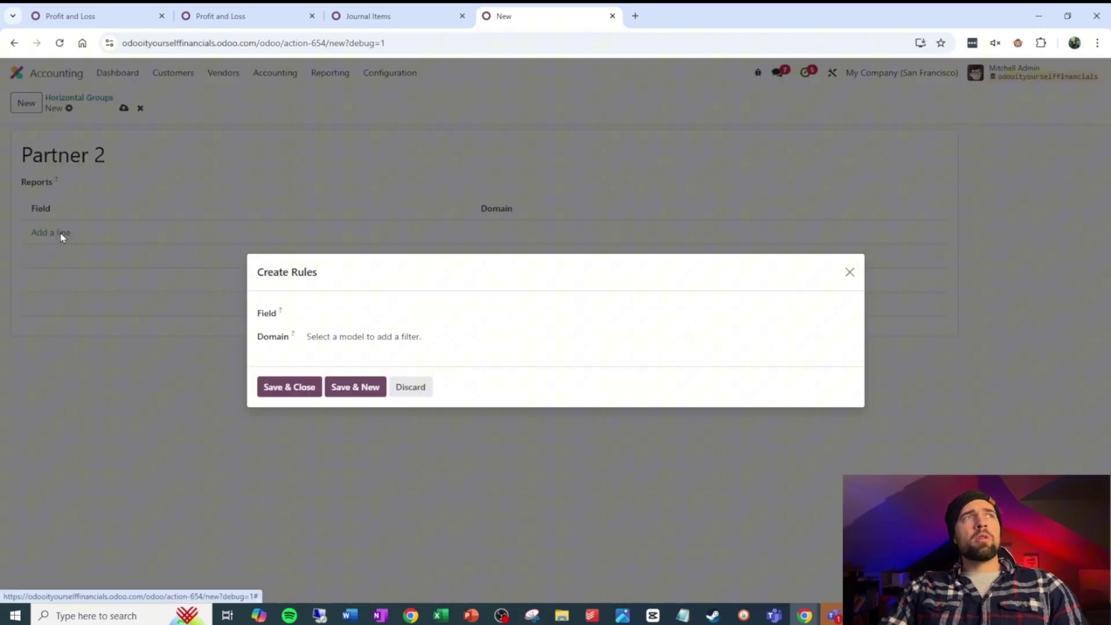
pyautogui.click(408, 317)
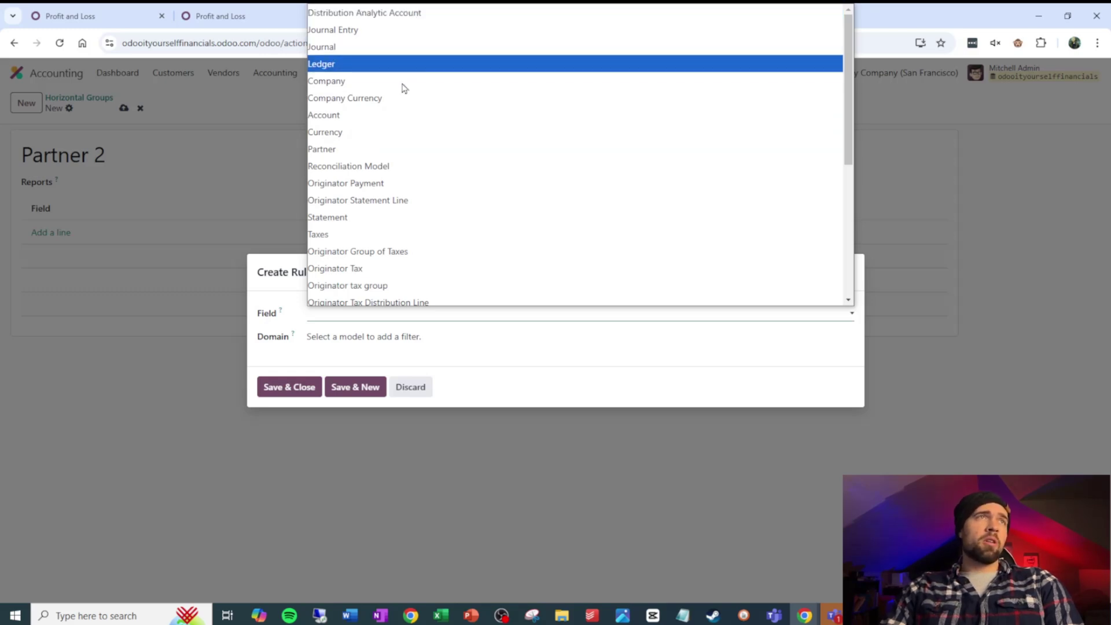
pyautogui.scroll(-4, 545, 124)
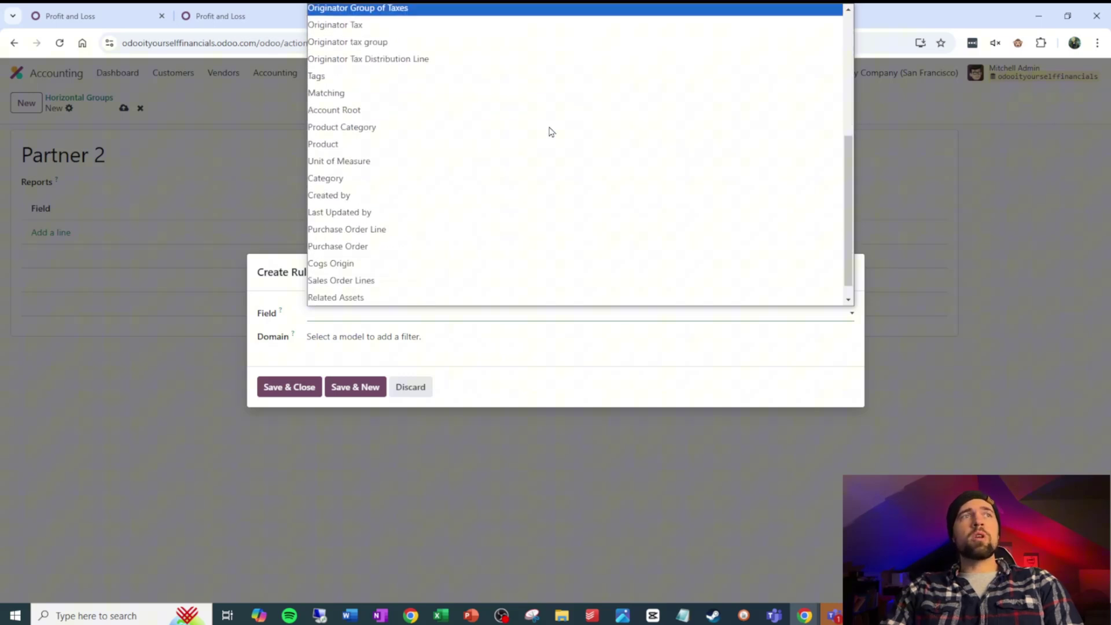
pyautogui.scroll(4, 550, 199)
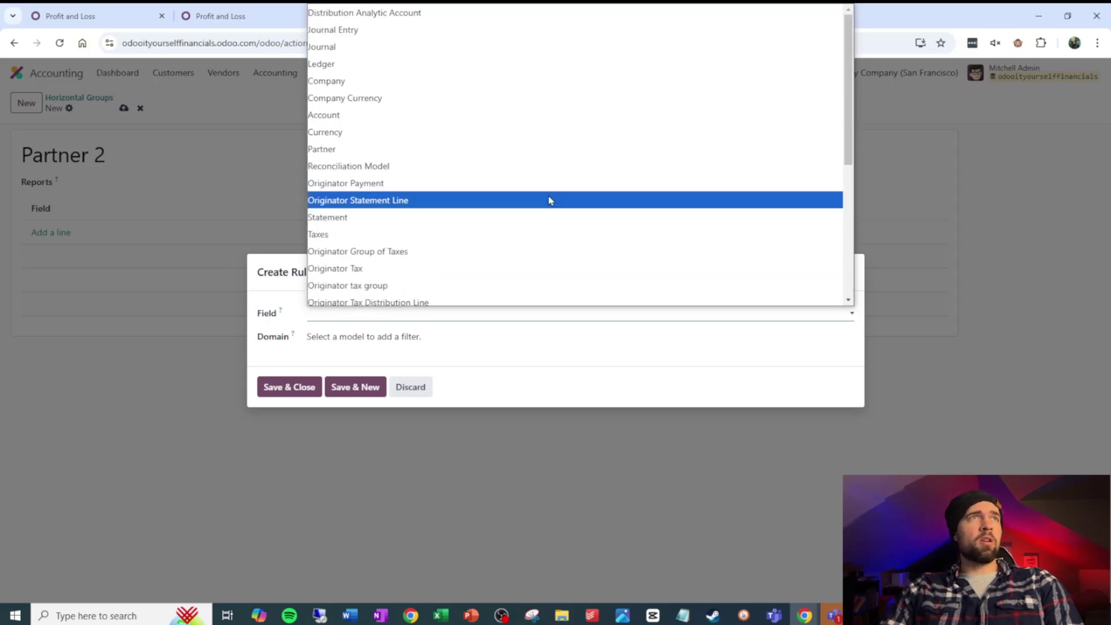
pyautogui.click(489, 152)
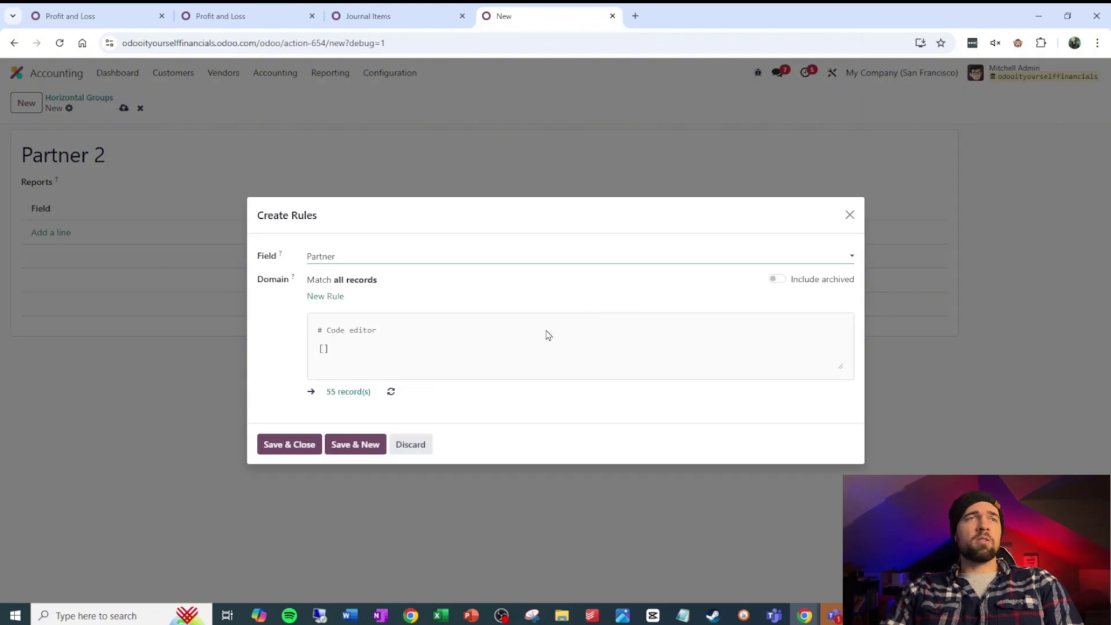
# Step: Save the Partner rule, review it, and save the Partner 2 horizontal group
pyautogui.click(288, 446)
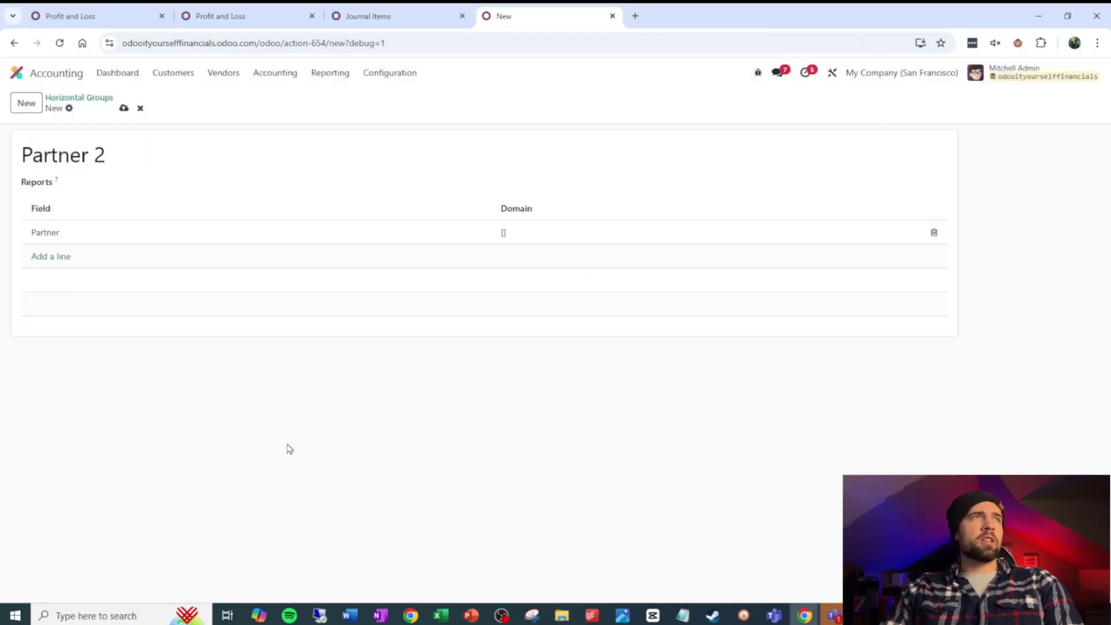
pyautogui.click(170, 240)
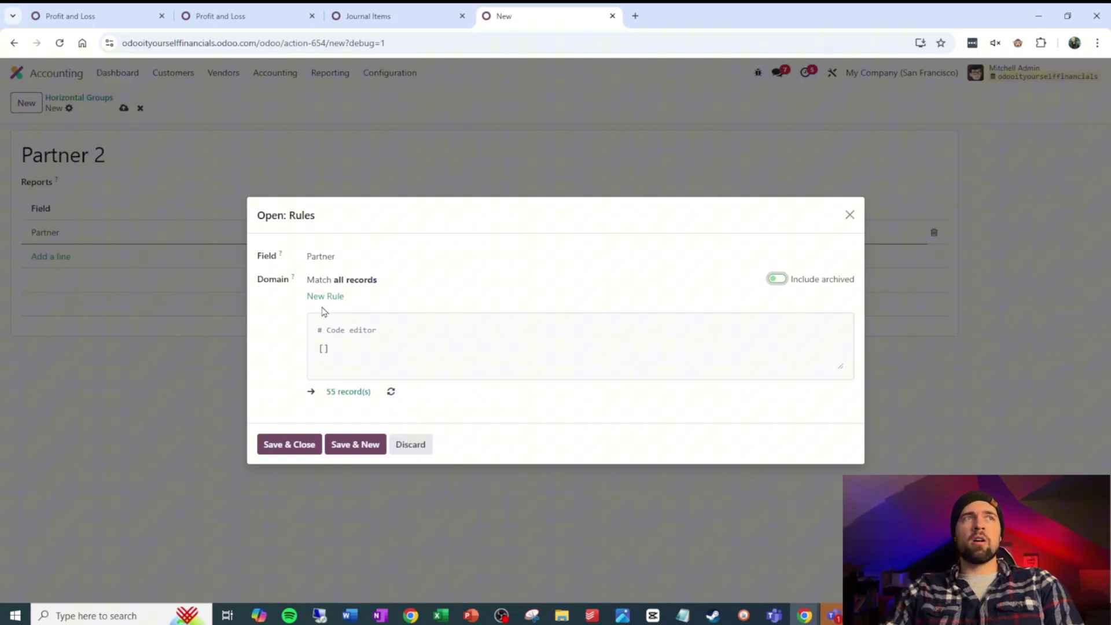
pyautogui.click(849, 215)
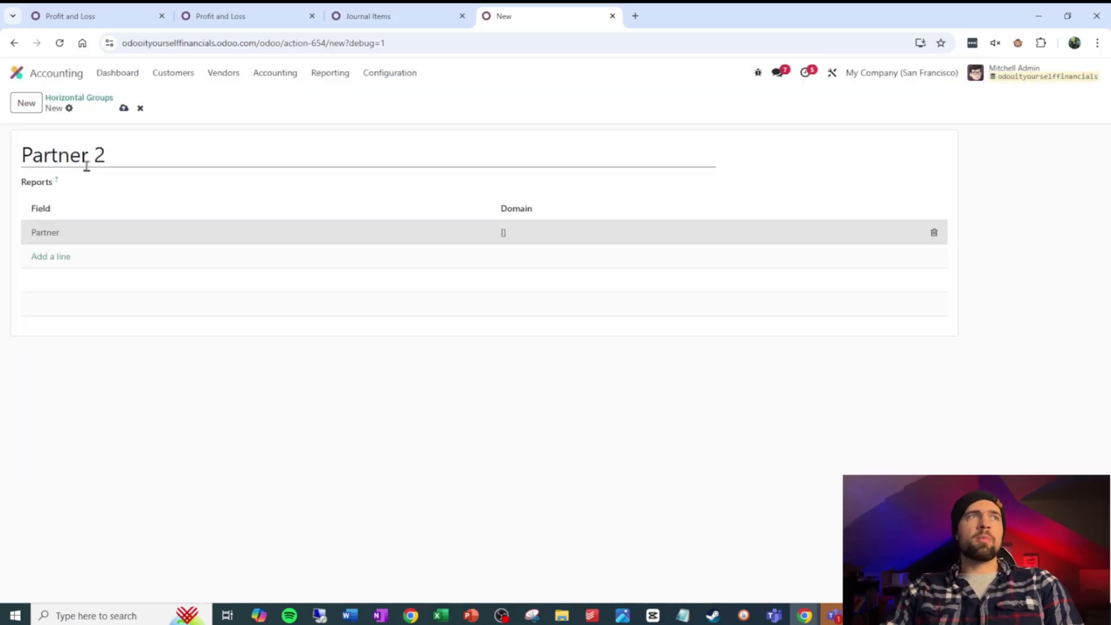
pyautogui.click(124, 108)
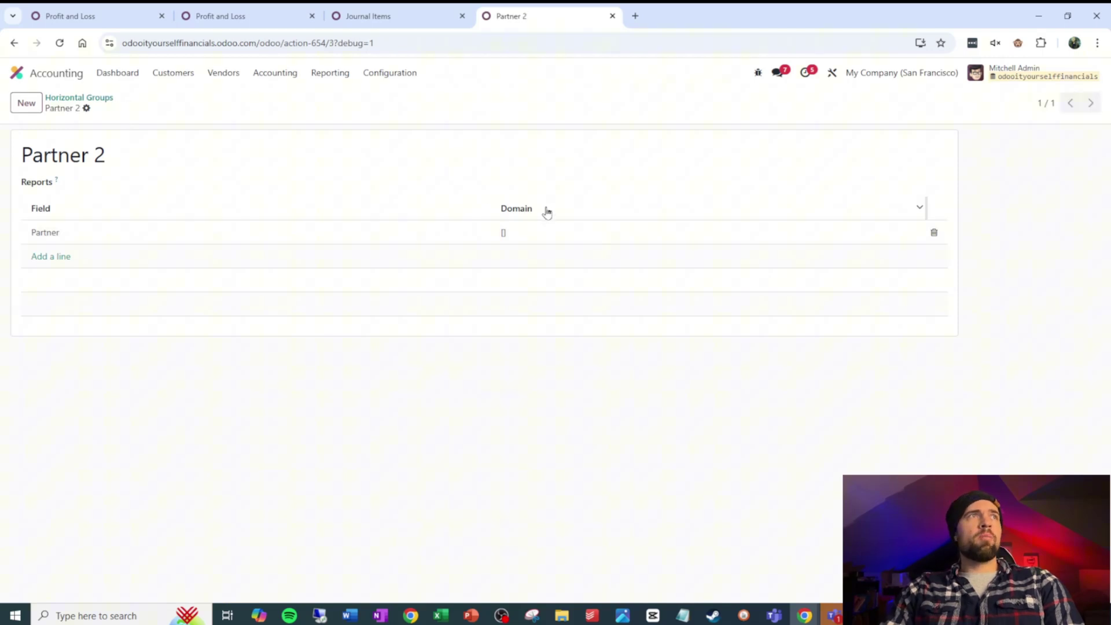
# Step: Choose Partner 2 as the report's horizontal group and save the report settings
pyautogui.click(283, 20)
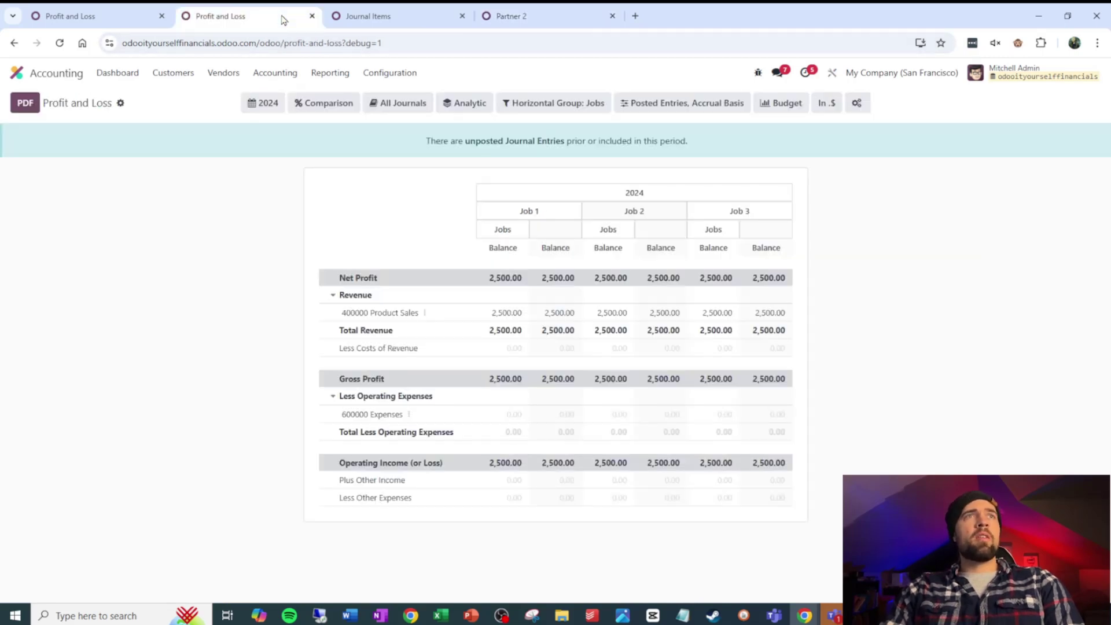
pyautogui.click(78, 13)
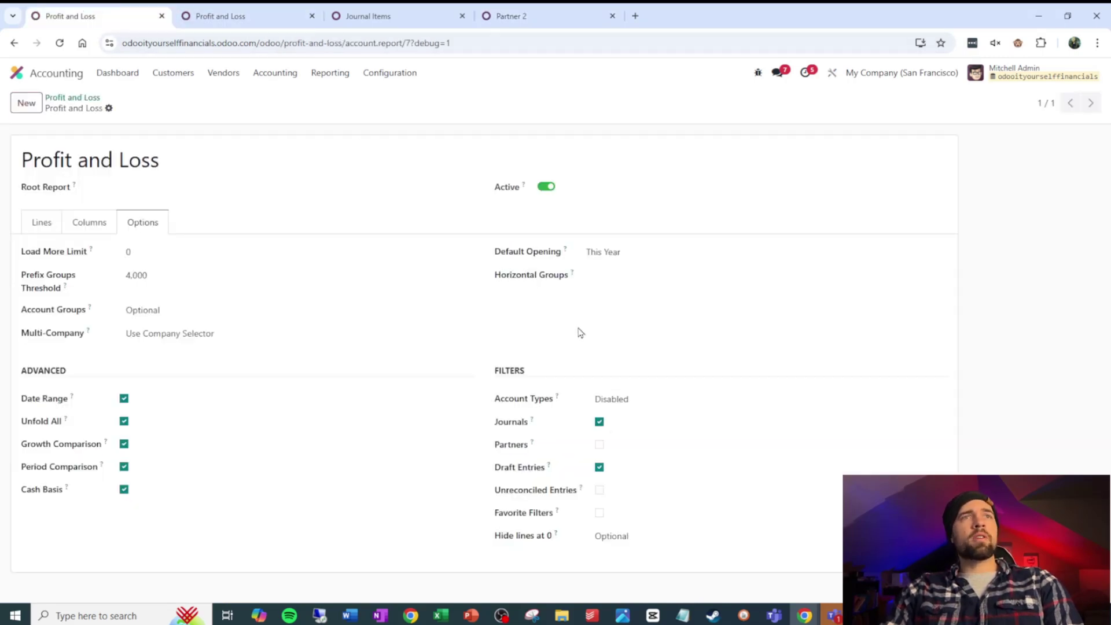
pyautogui.click(627, 276)
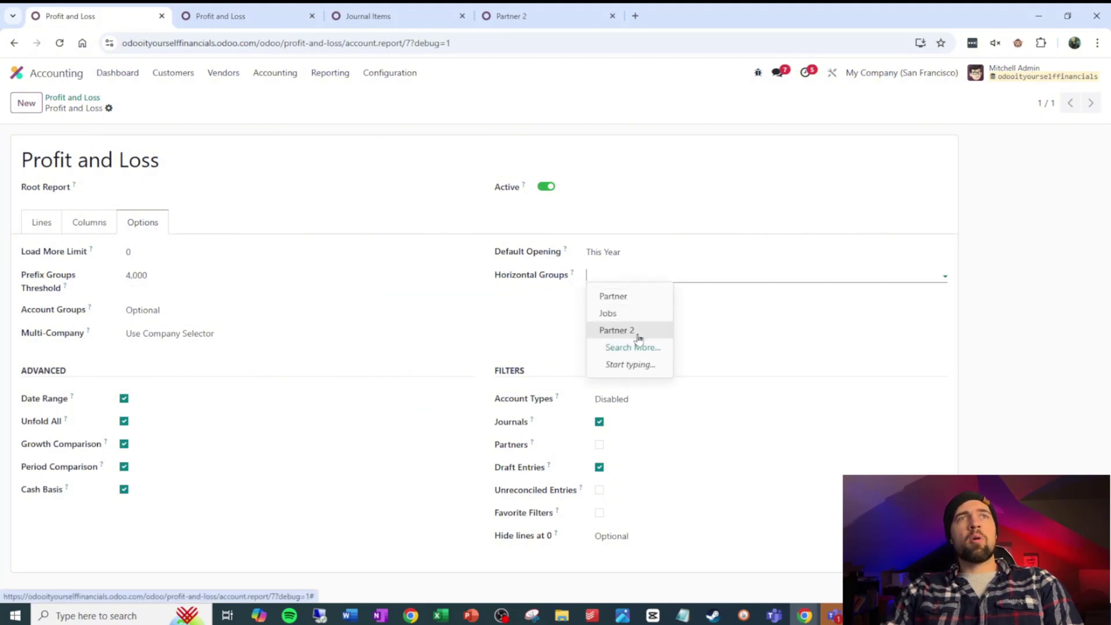
pyautogui.click(637, 332)
pyautogui.click(128, 107)
pyautogui.hotkey('ctrl', 'Tab')
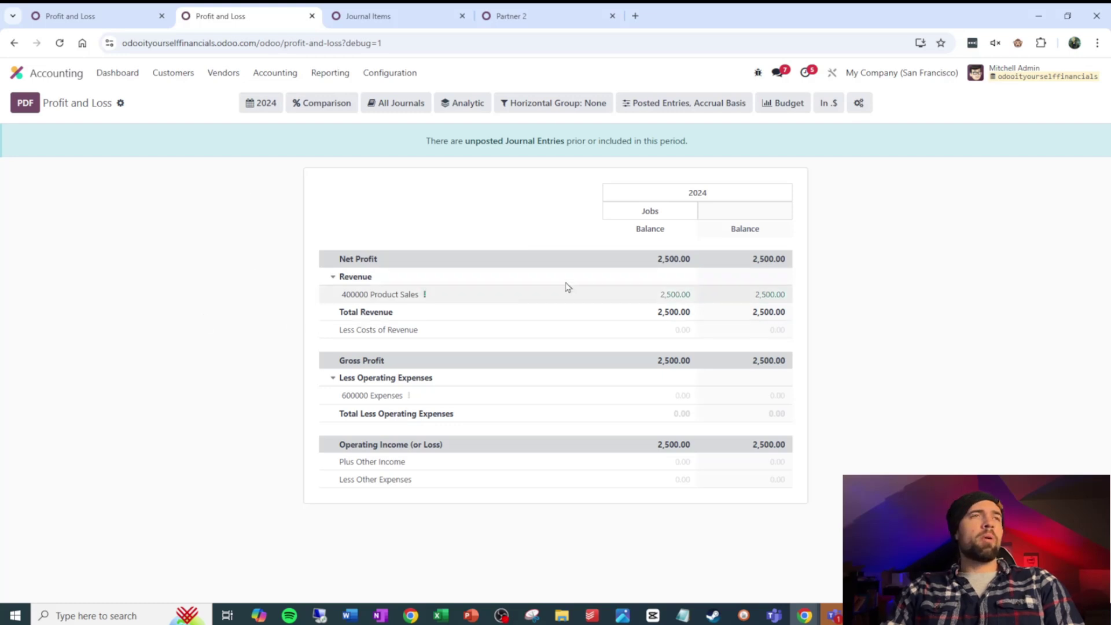
pyautogui.click(559, 106)
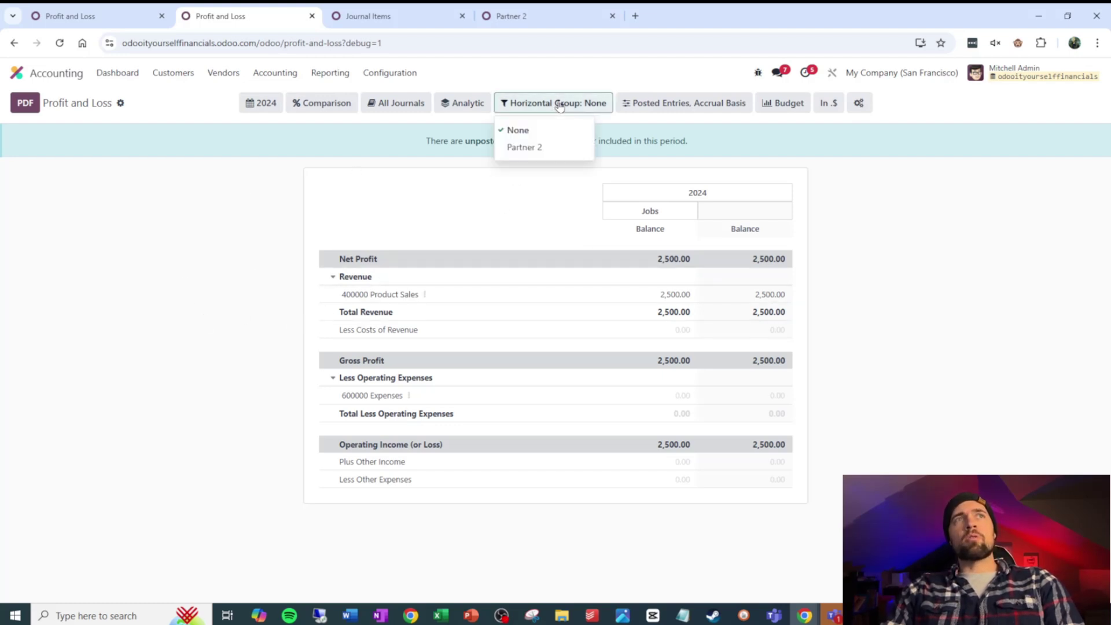
# Step: Split the report's columns by Partner 2 and scroll across the partner columns and back
pyautogui.click(538, 150)
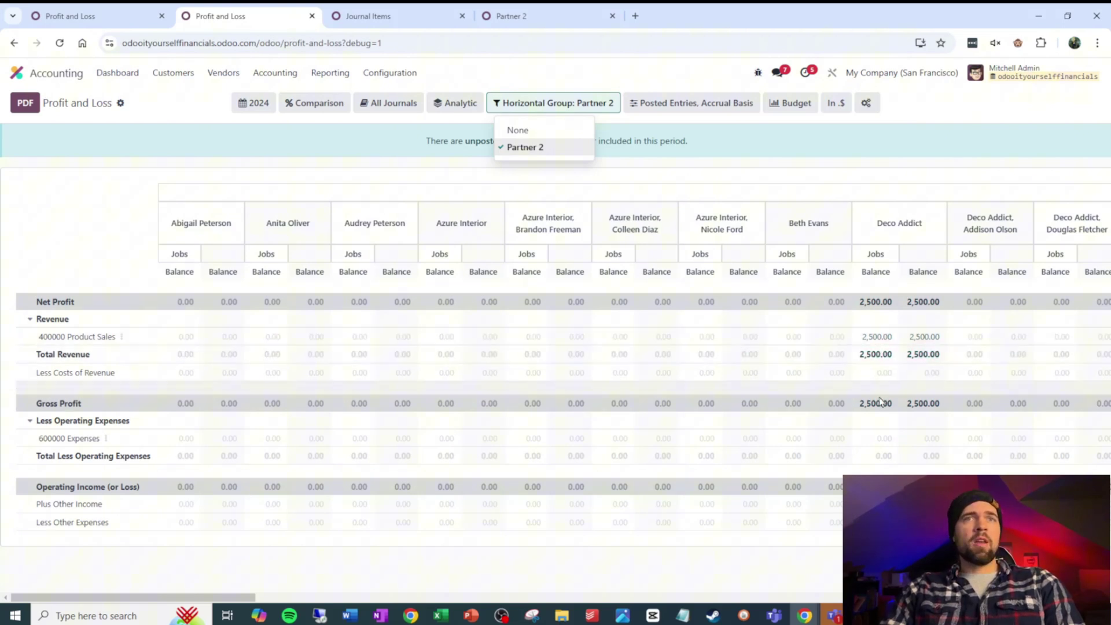
pyautogui.click(651, 417)
pyautogui.hscroll(20, 651, 417)
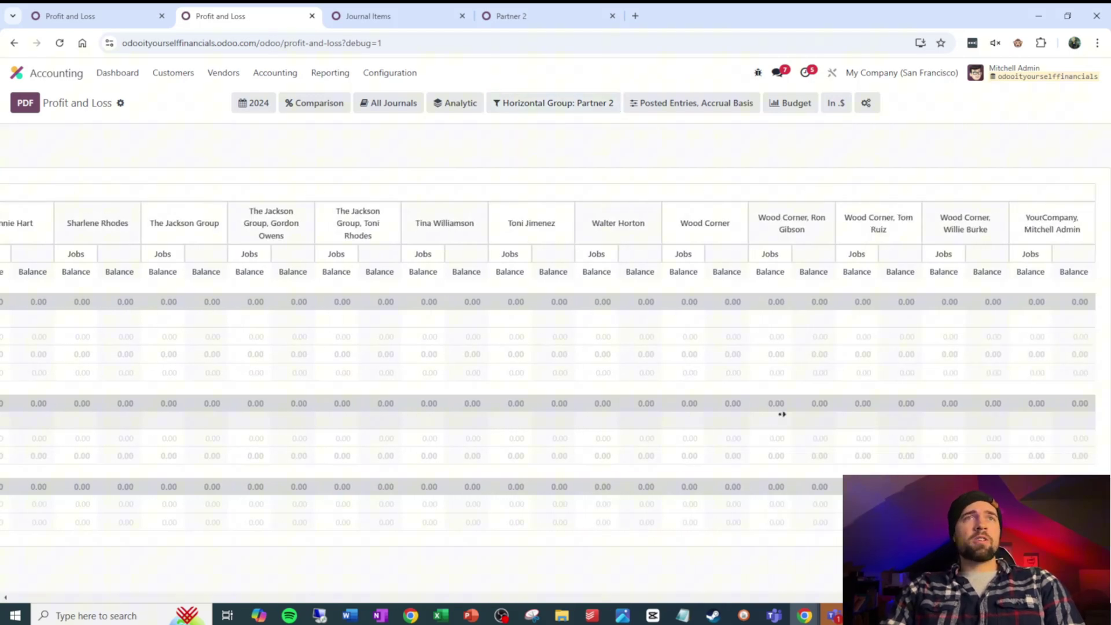
pyautogui.hscroll(-20, 642, 408)
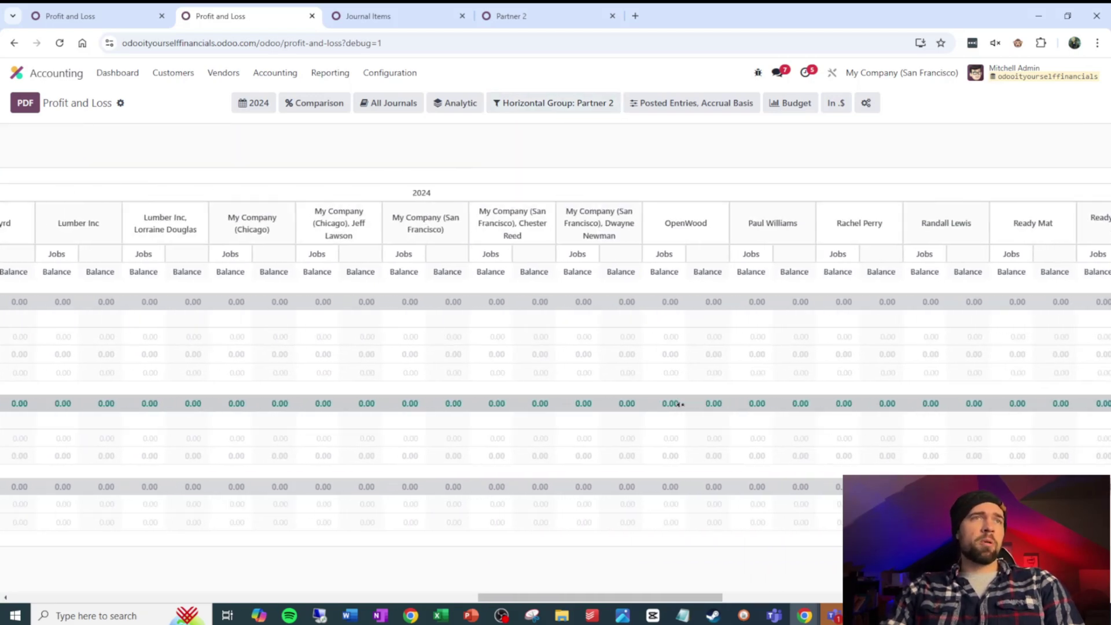
pyautogui.hscroll(-10, 642, 407)
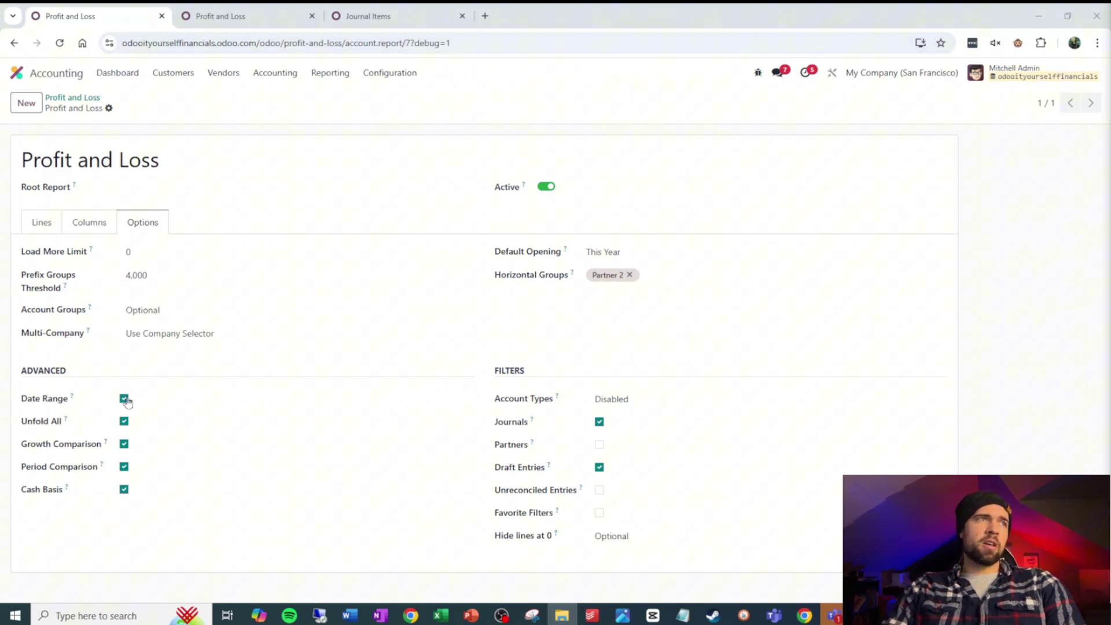
# Step: Glance at the report tab, then return to the Options form showing Partner 2
pyautogui.click(238, 22)
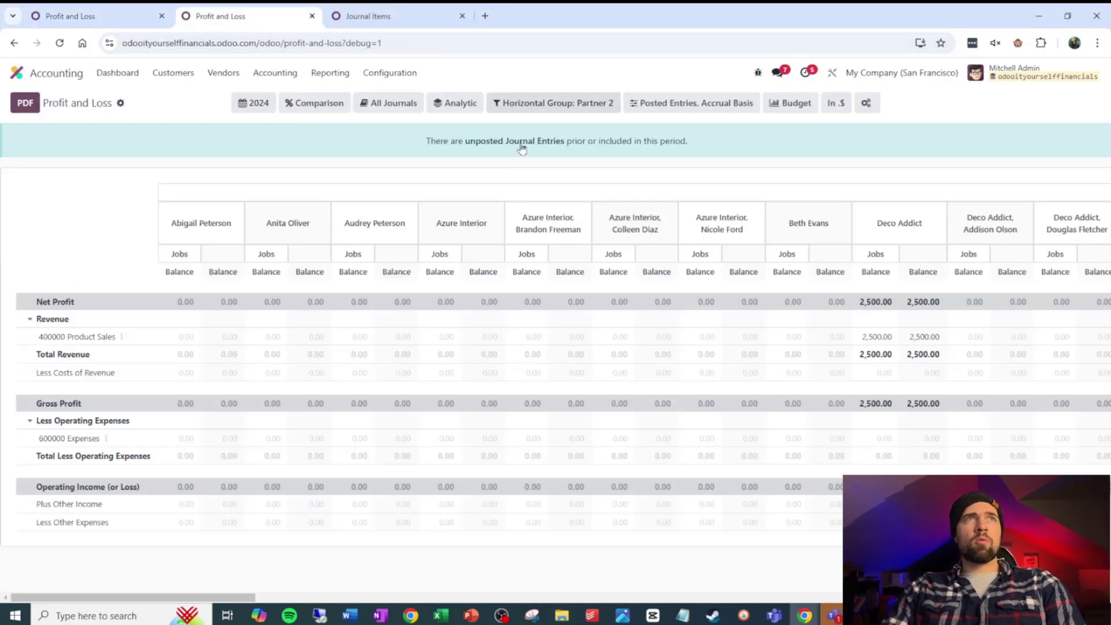
pyautogui.click(132, 22)
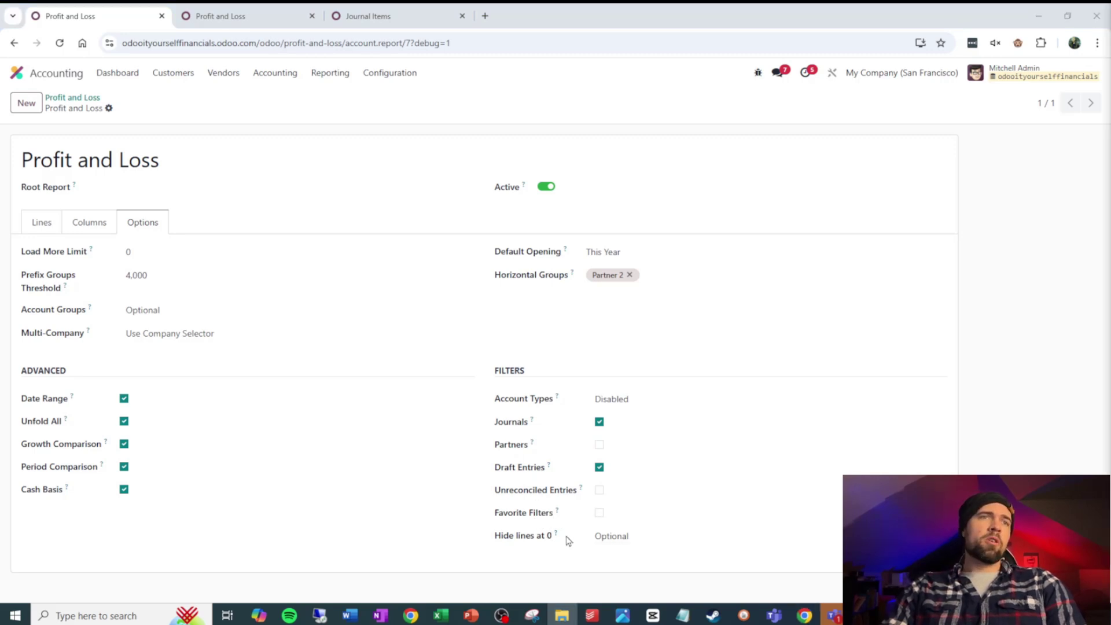
# Step: Enable Favorite Filters and reload the Profit and Loss report tab
pyautogui.click(599, 513)
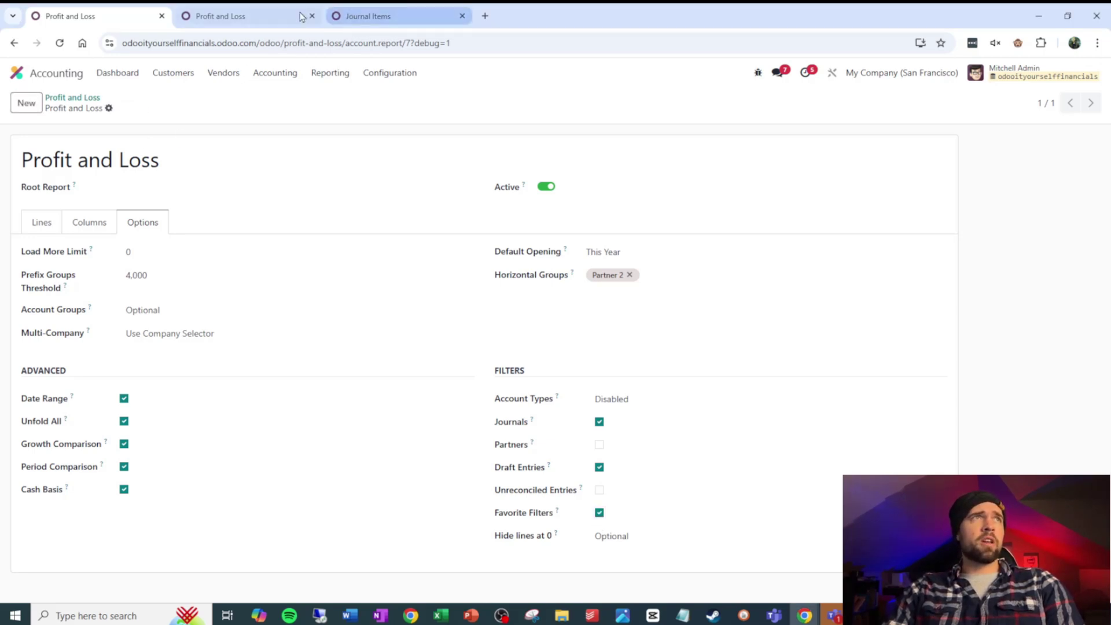
pyautogui.click(187, 17)
pyautogui.click(60, 43)
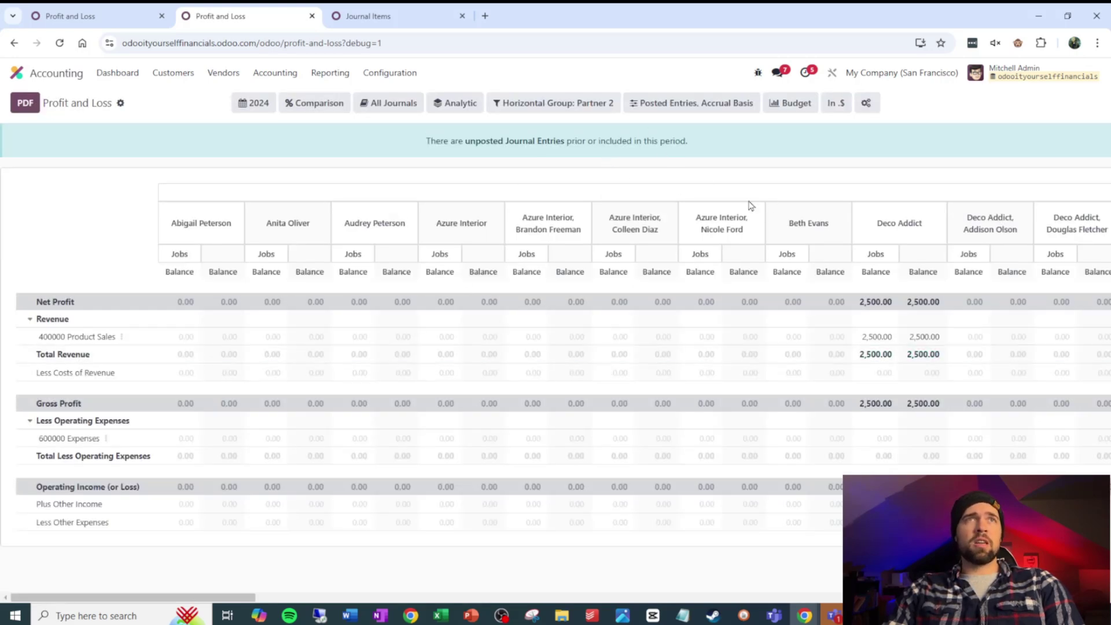
# Step: Open the Journal Items list from the Accounting menu
pyautogui.click(404, 17)
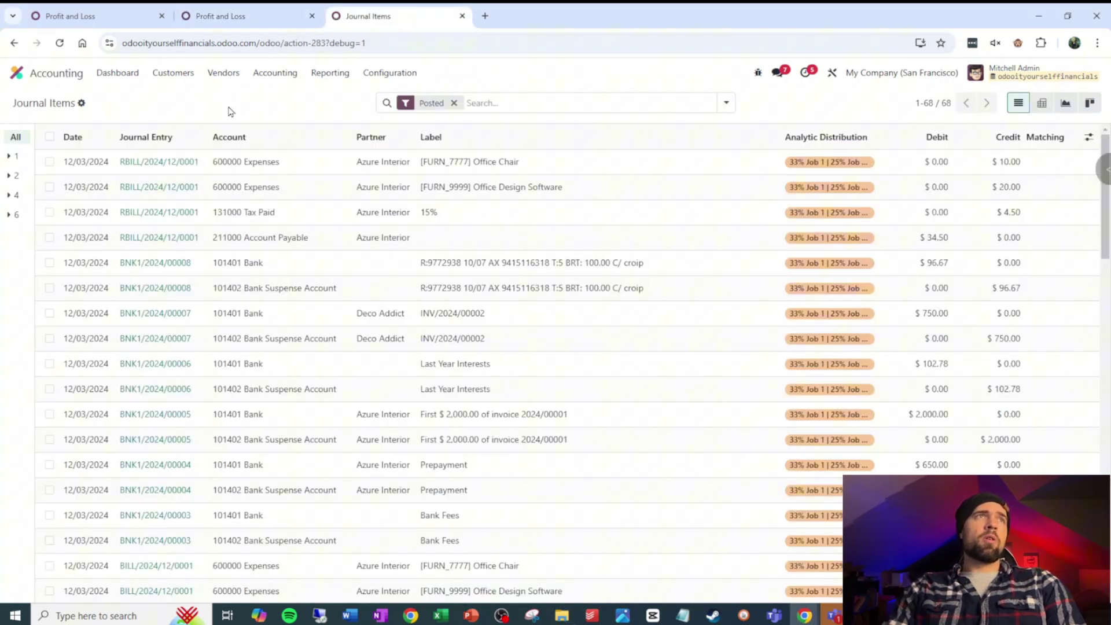
pyautogui.click(276, 73)
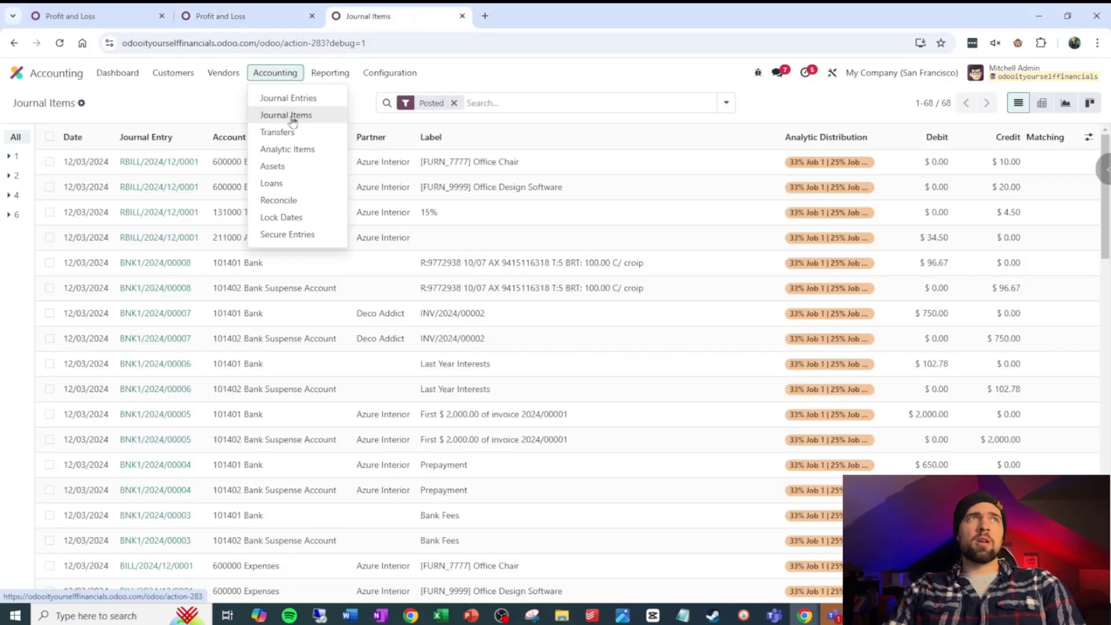
pyautogui.click(292, 118)
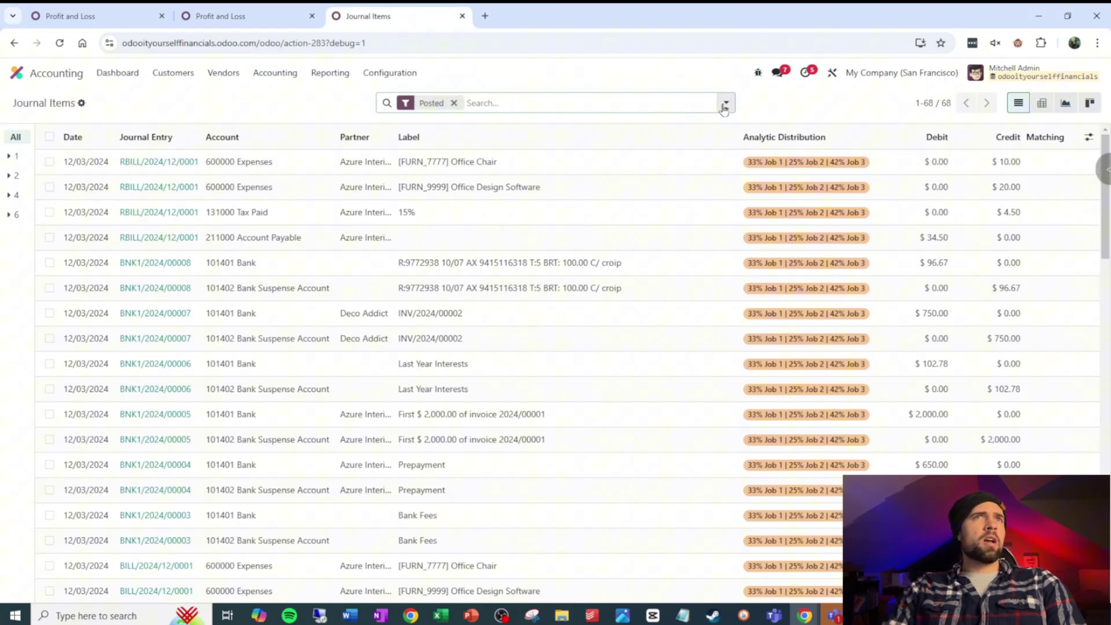
# Step: Filter journal items to Sales entries and save that search as a favorite named 'Sales'
pyautogui.click(724, 104)
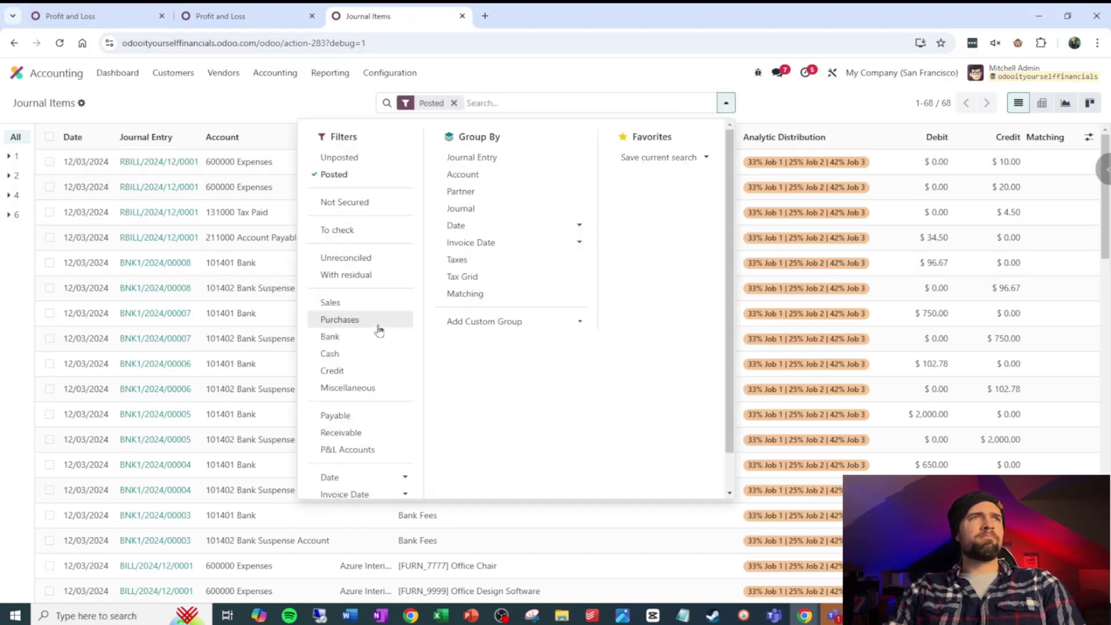
pyautogui.click(350, 303)
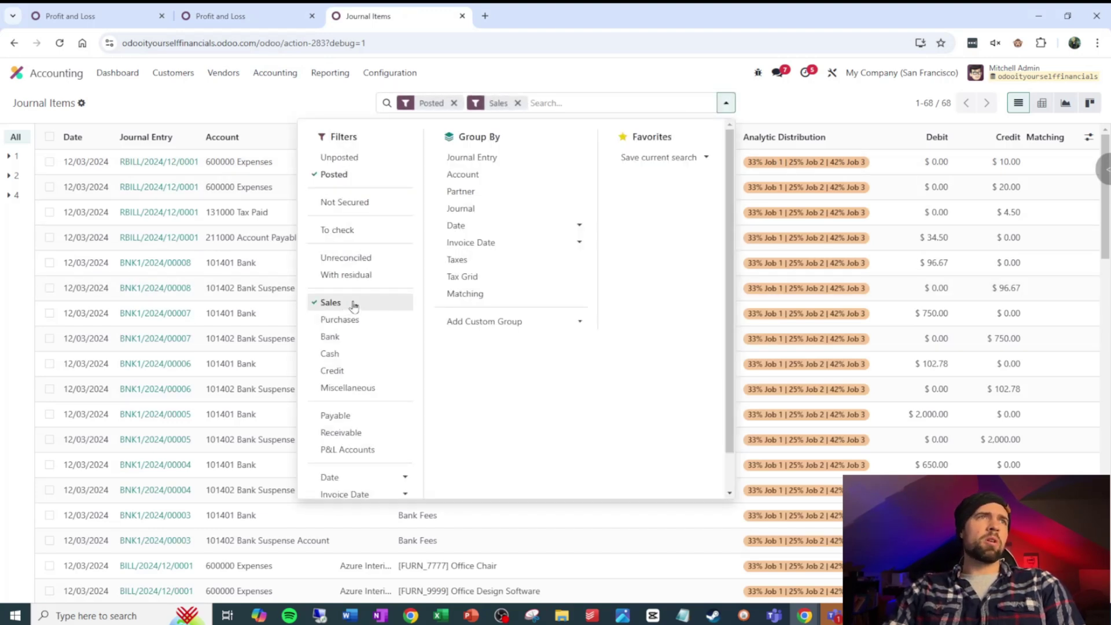
pyautogui.click(688, 159)
pyautogui.tripleClick(671, 176)
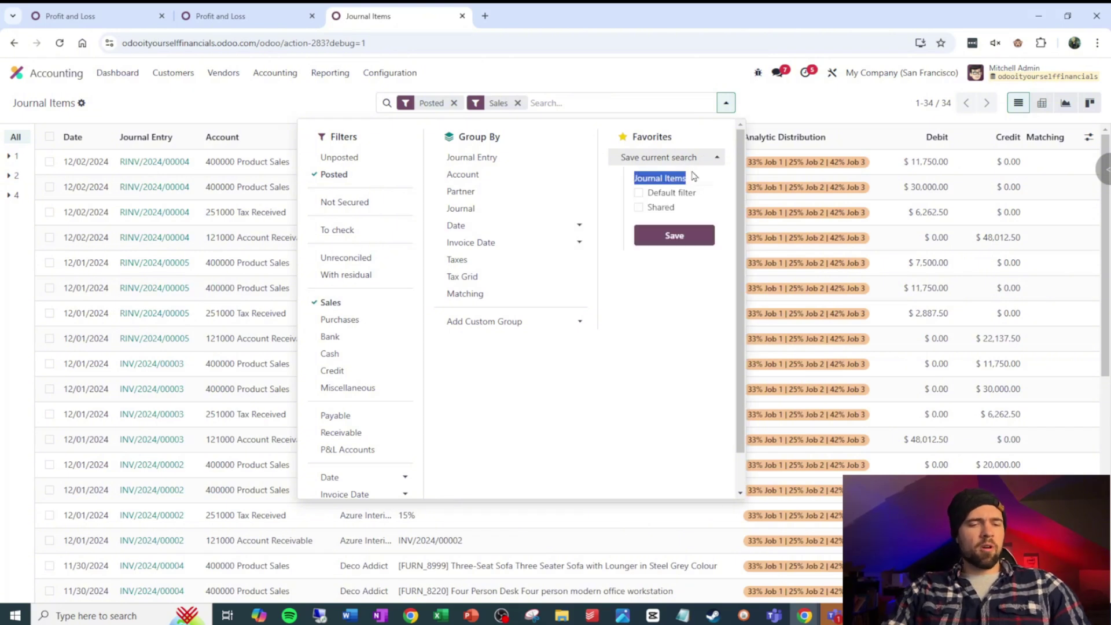
pyautogui.write('Sales')
pyautogui.click(672, 235)
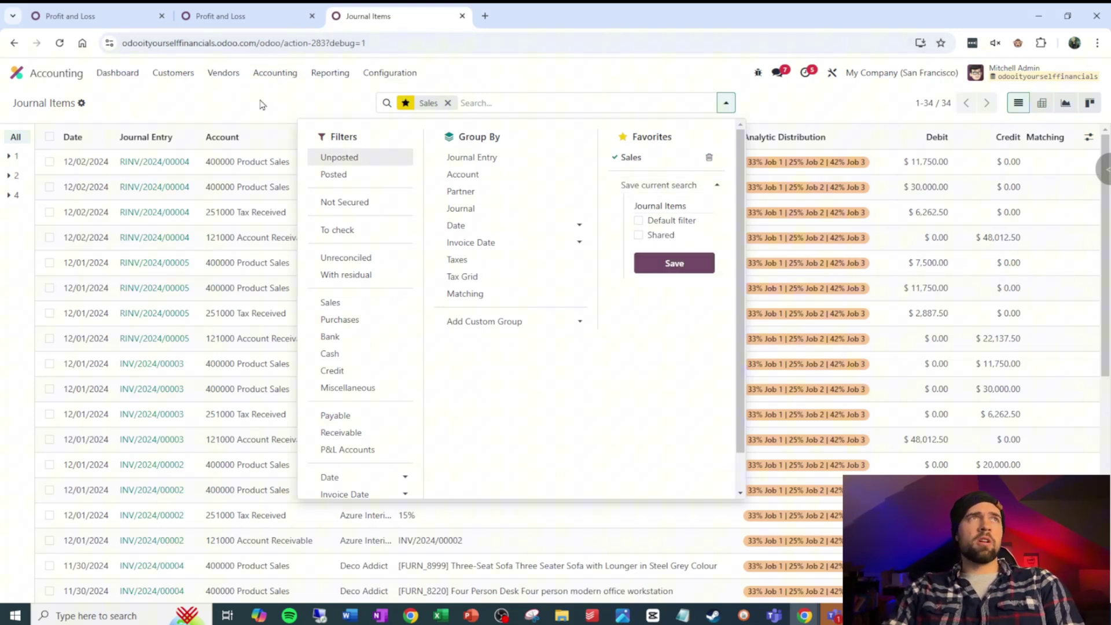
# Step: Apply the Sales favorite to the Profit and Loss report, then return to its Options form
pyautogui.hotkey('ctrl', 'shift', 'Tab')
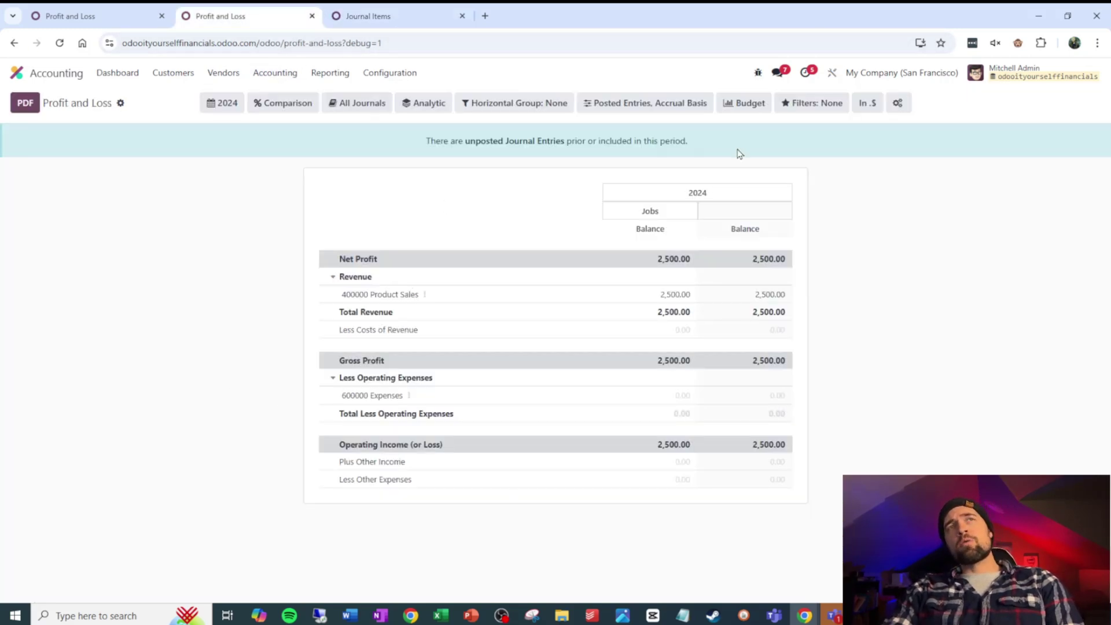
pyautogui.click(808, 110)
pyautogui.click(419, 10)
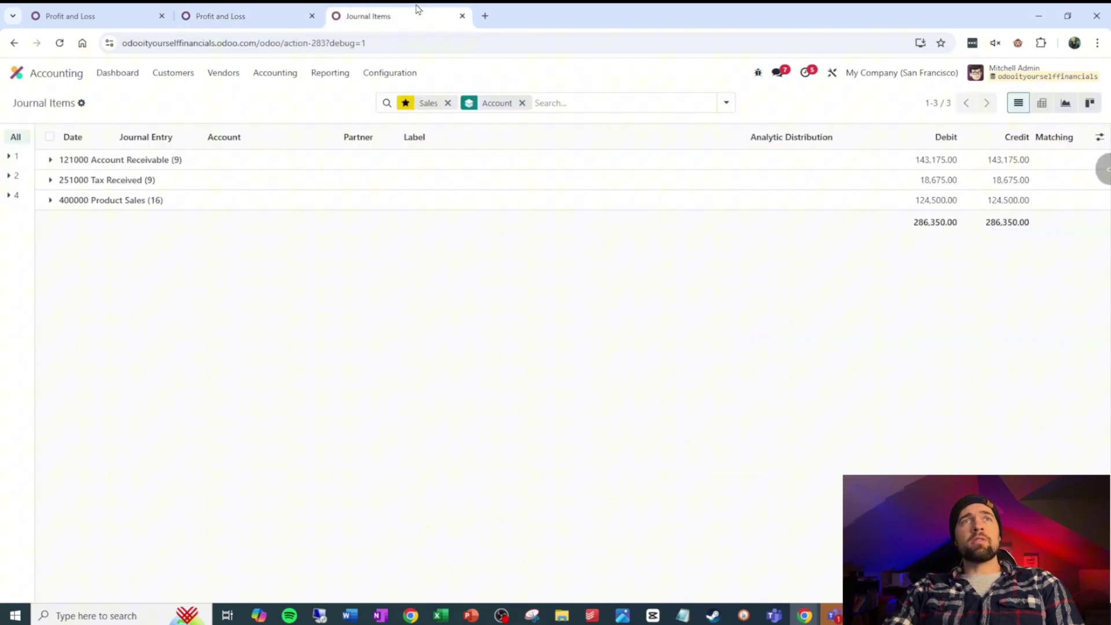
pyautogui.hotkey('ctrl', 'shift', 'Tab')
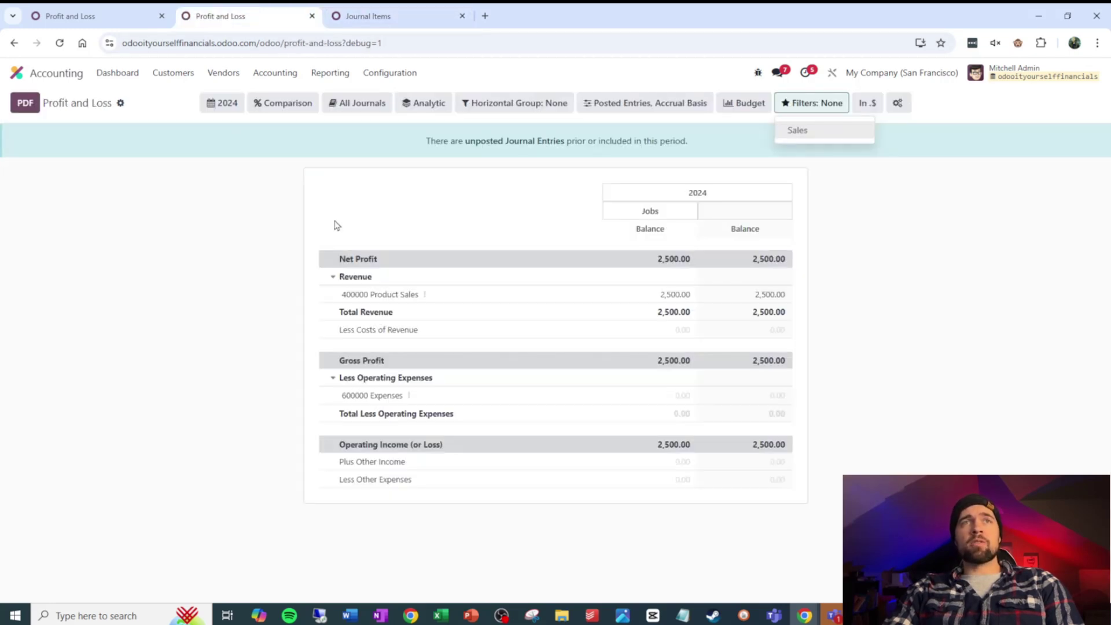
pyautogui.click(801, 132)
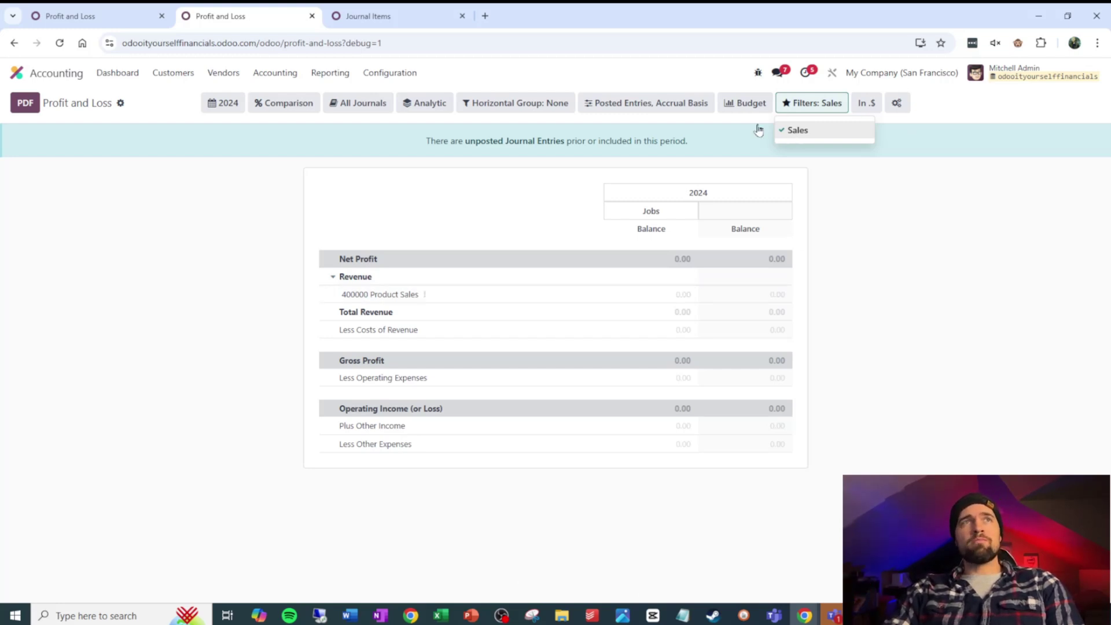
pyautogui.hotkey('ctrl', 'pageup')
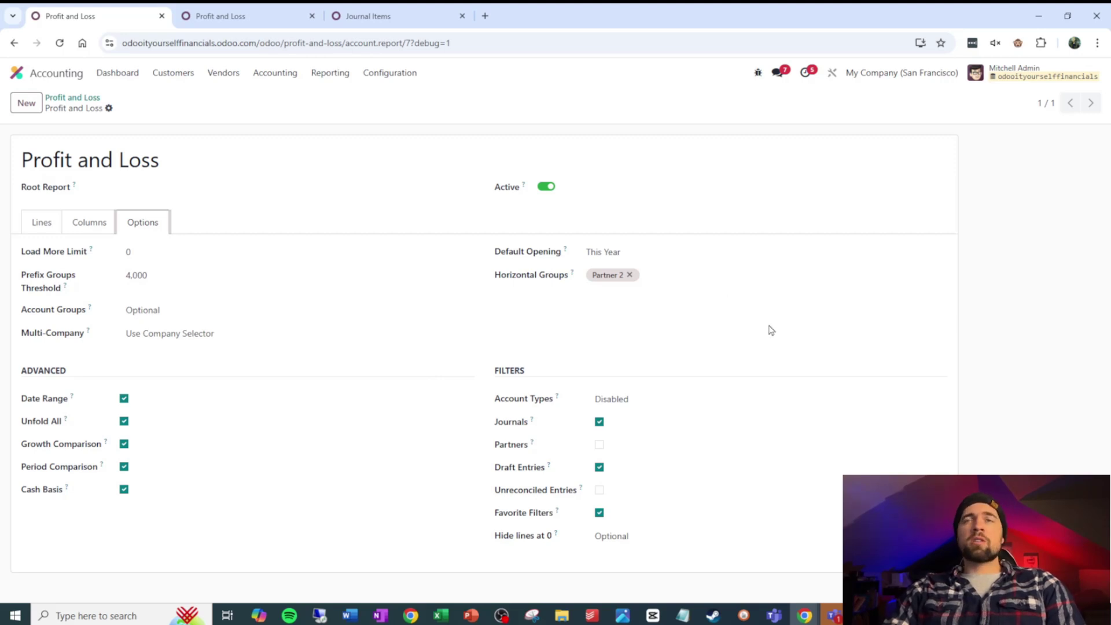
# Step: Open the Net Profit line's balance expression (REV + OIN − COS − EXP − OEXP) from the Lines tab
pyautogui.click(49, 223)
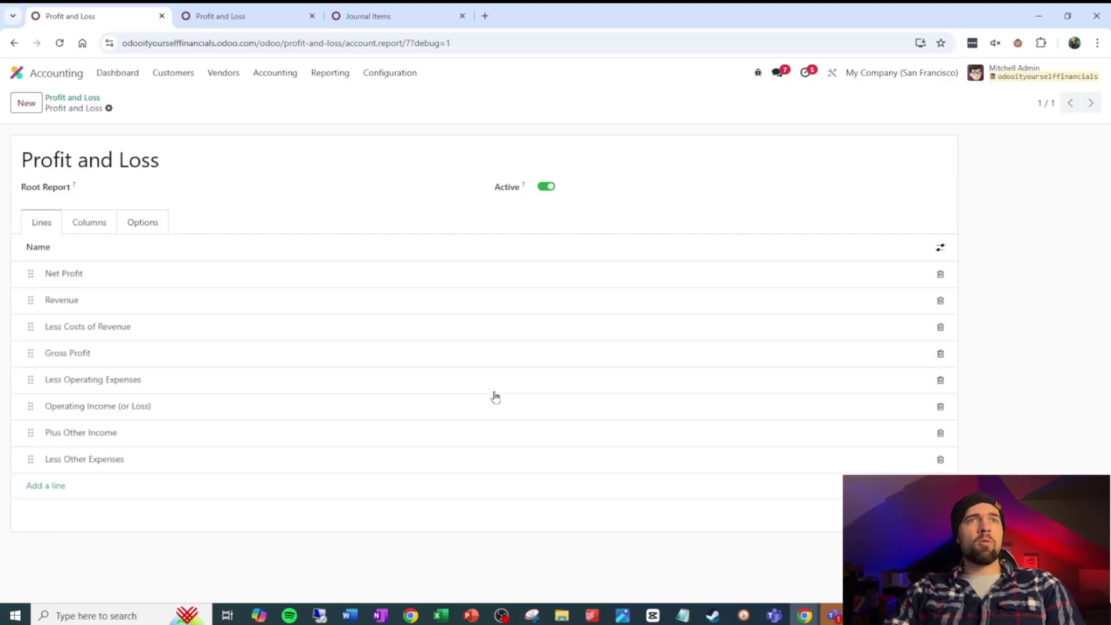
pyautogui.click(127, 274)
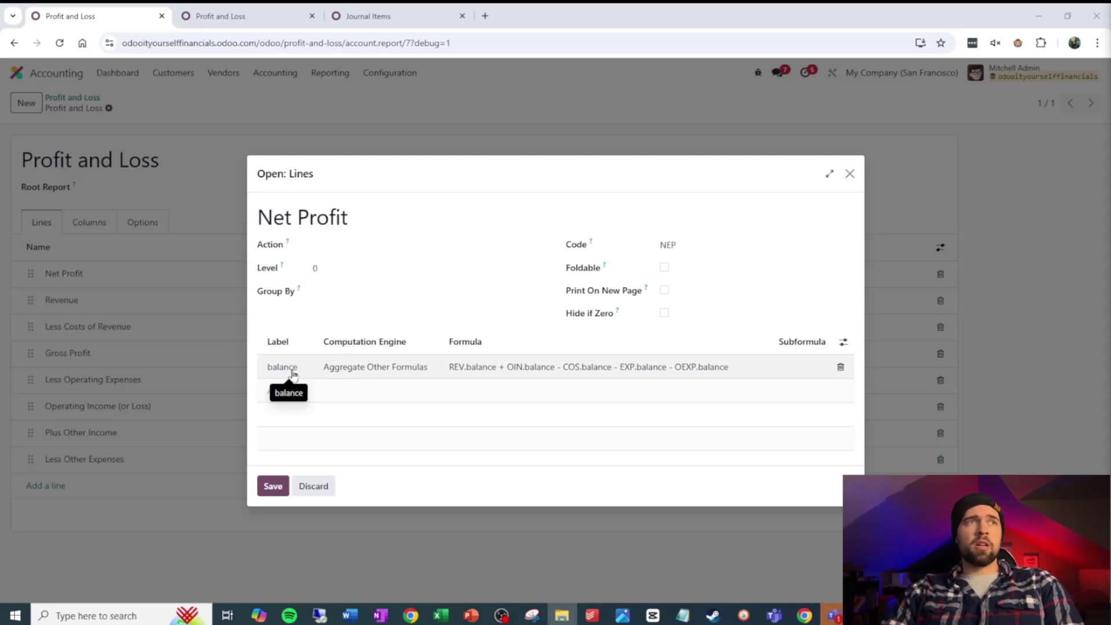
pyautogui.click(387, 374)
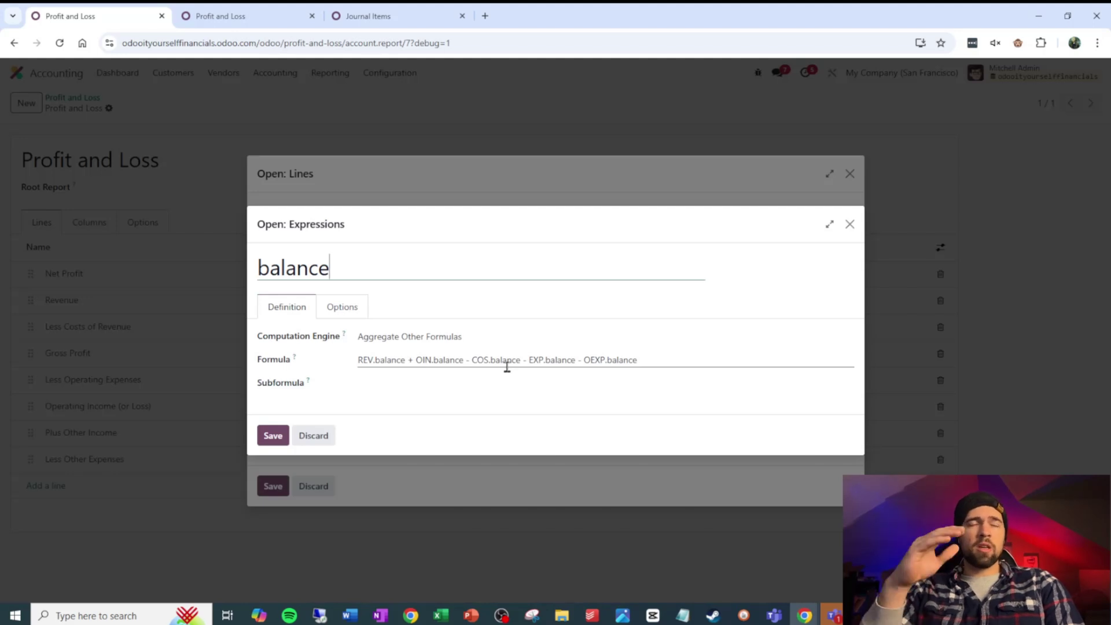
# Step: Review the balance expression's Options and REV formula, then discard it unchanged
pyautogui.click(353, 309)
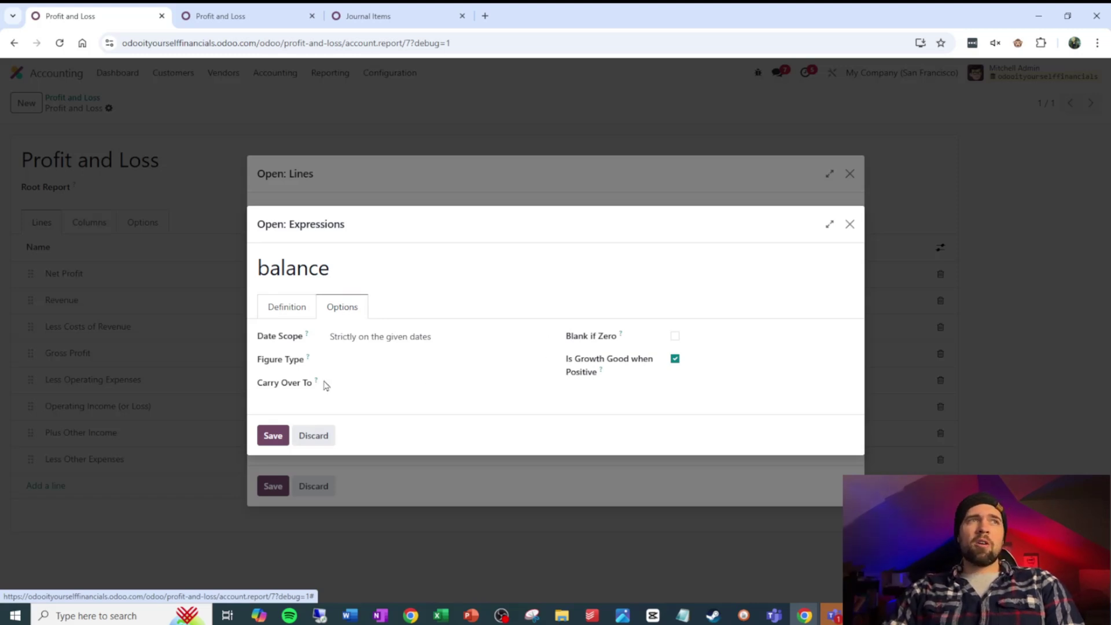
pyautogui.moveTo(317, 384)
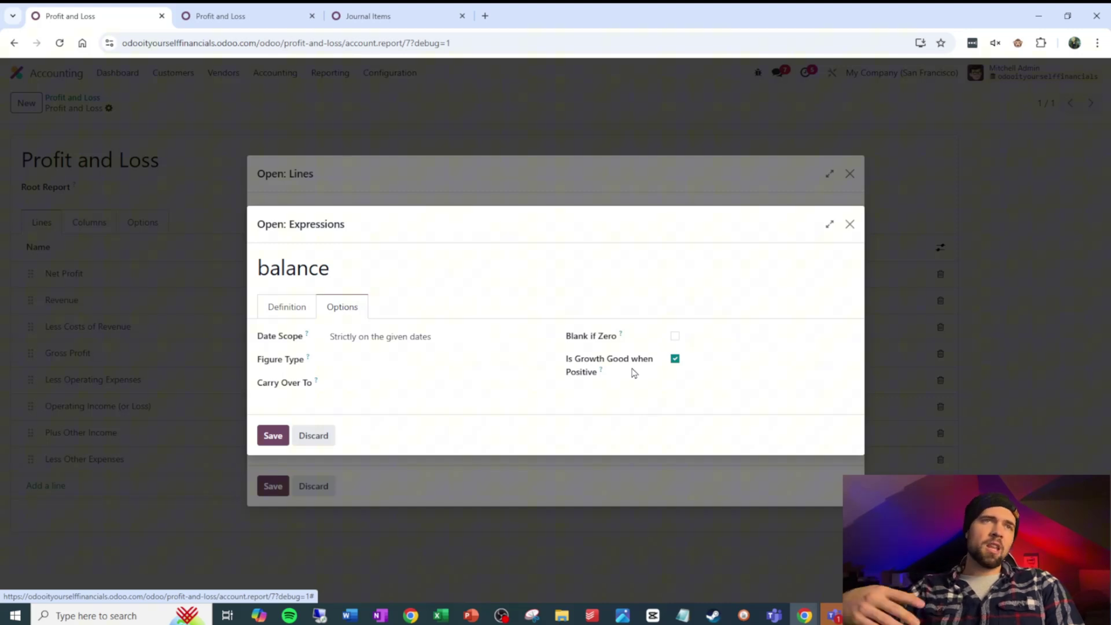
pyautogui.click(282, 313)
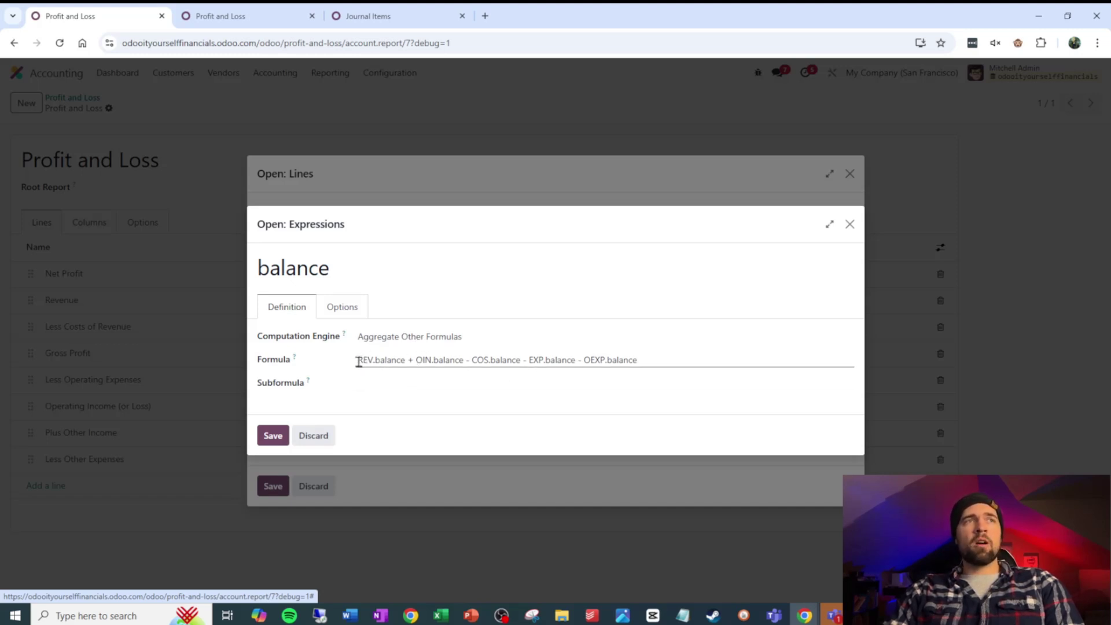
pyautogui.moveTo(358, 361); pyautogui.dragTo(373, 362)
pyautogui.click(316, 435)
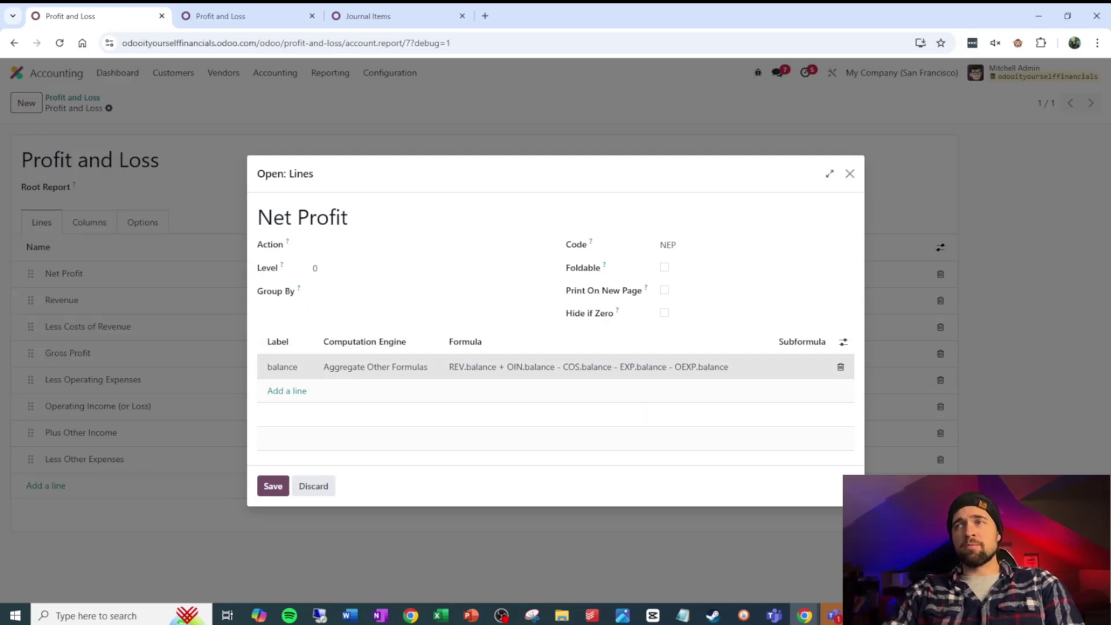
# Step: Close the Net Profit line and open the Revenue line's settings
pyautogui.press('Escape')
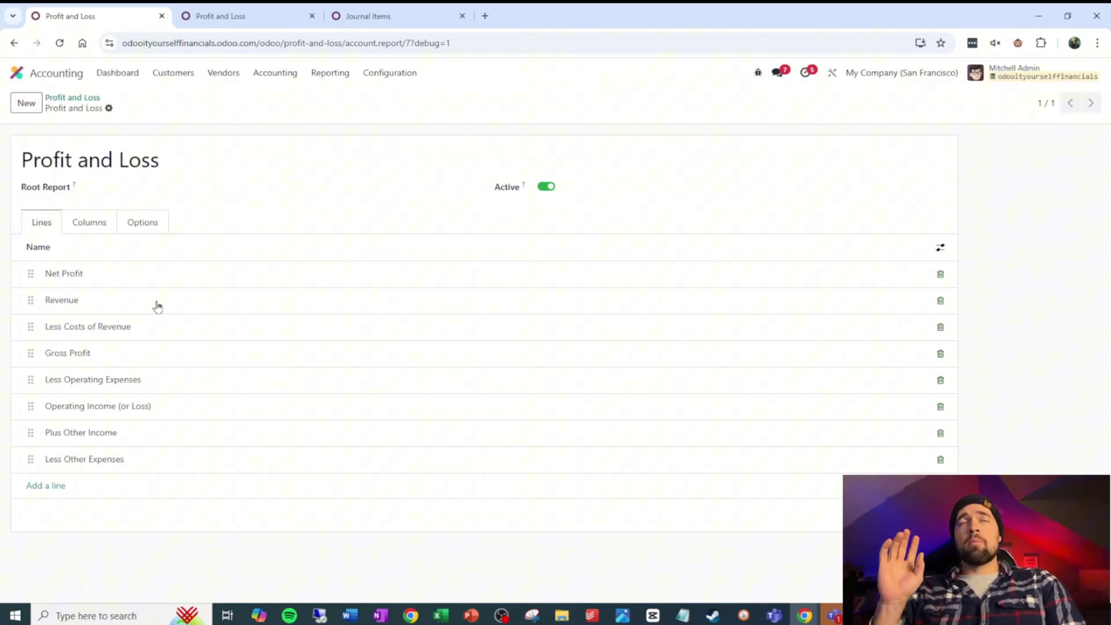
pyautogui.click(157, 307)
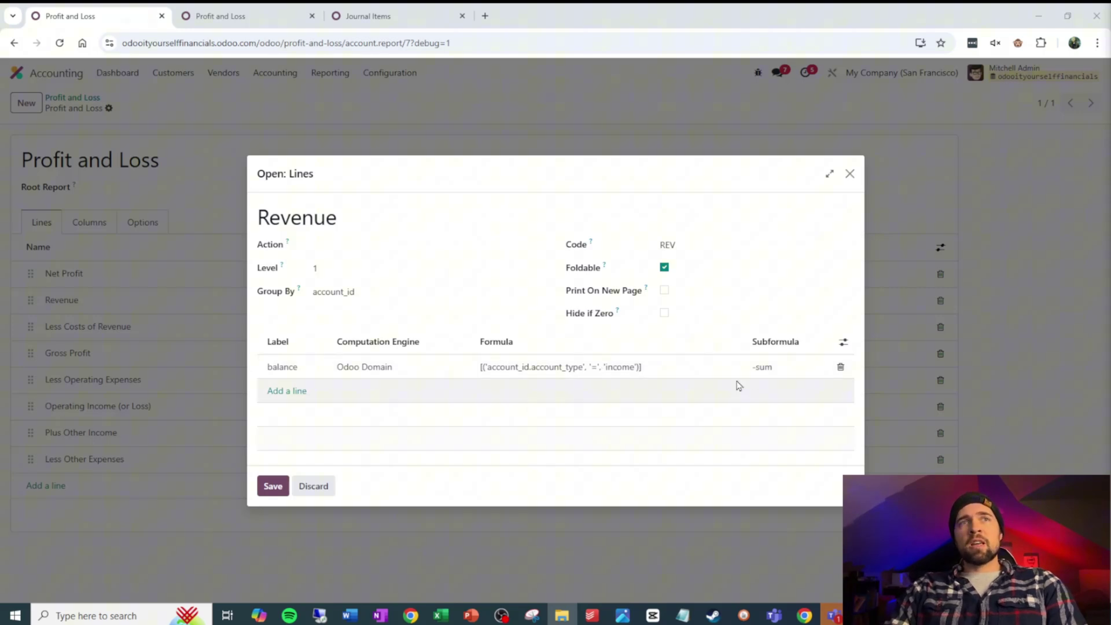
# Step: Save the Revenue domain change to account_type != False and view the updated report
pyautogui.click(567, 367)
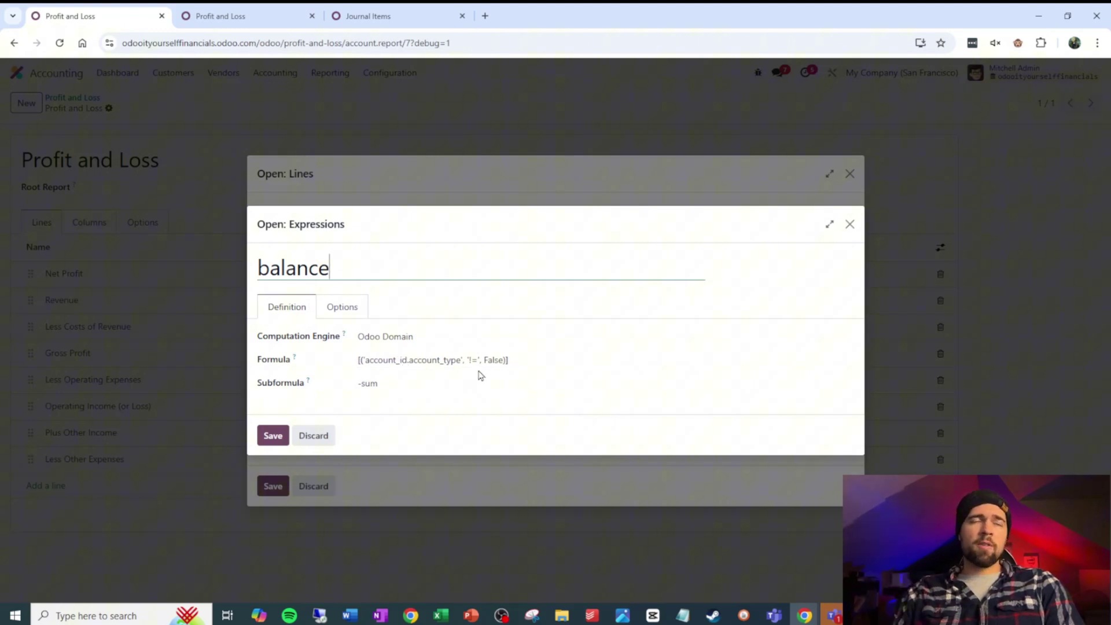
pyautogui.click(276, 438)
pyautogui.click(273, 492)
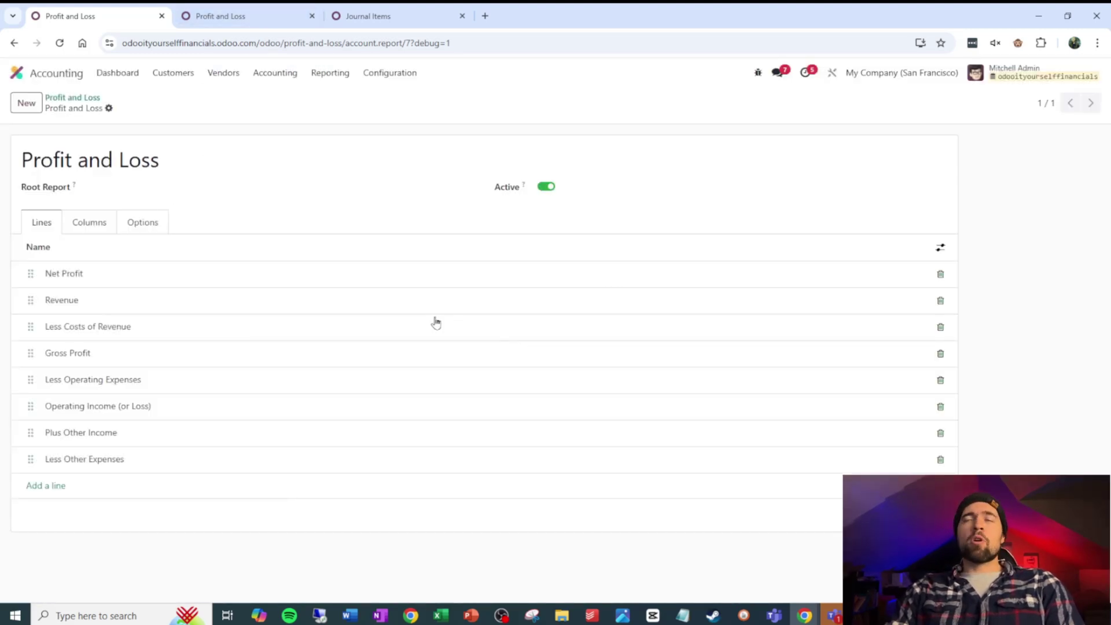
pyautogui.hotkey('ctrl', 'Tab')
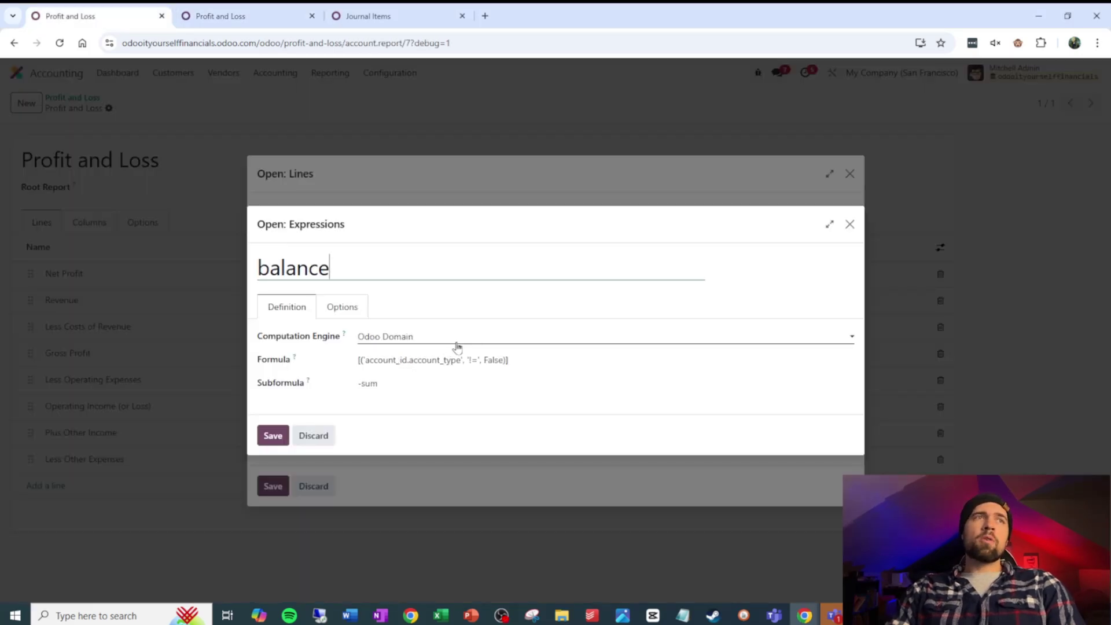
# Step: Check the options in the Computation Engine dropdown
pyautogui.click(457, 340)
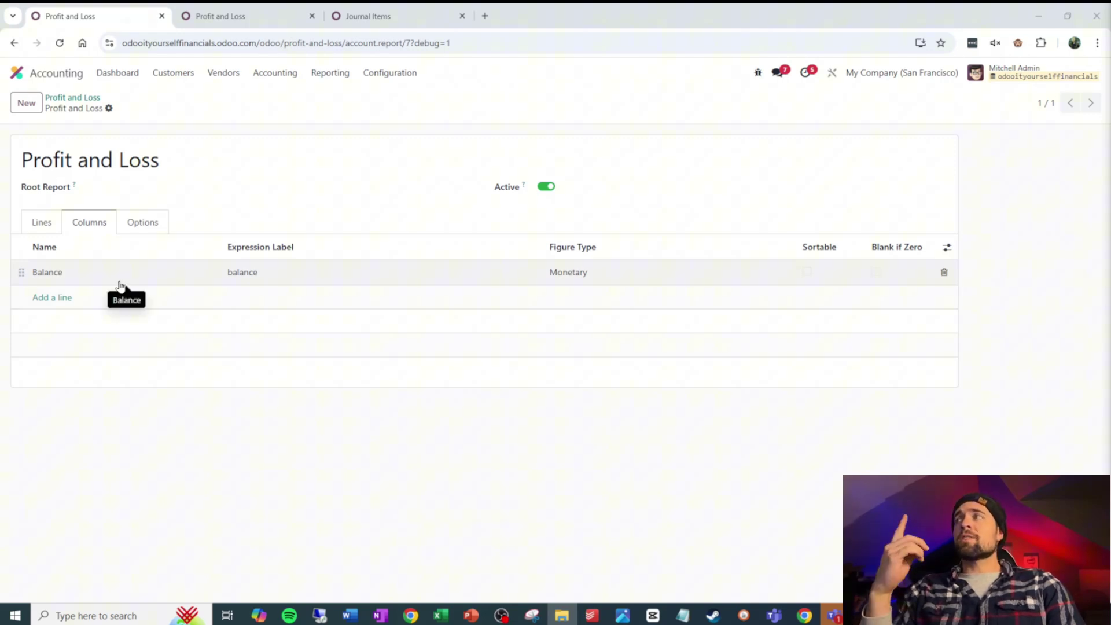
pyautogui.click(191, 278)
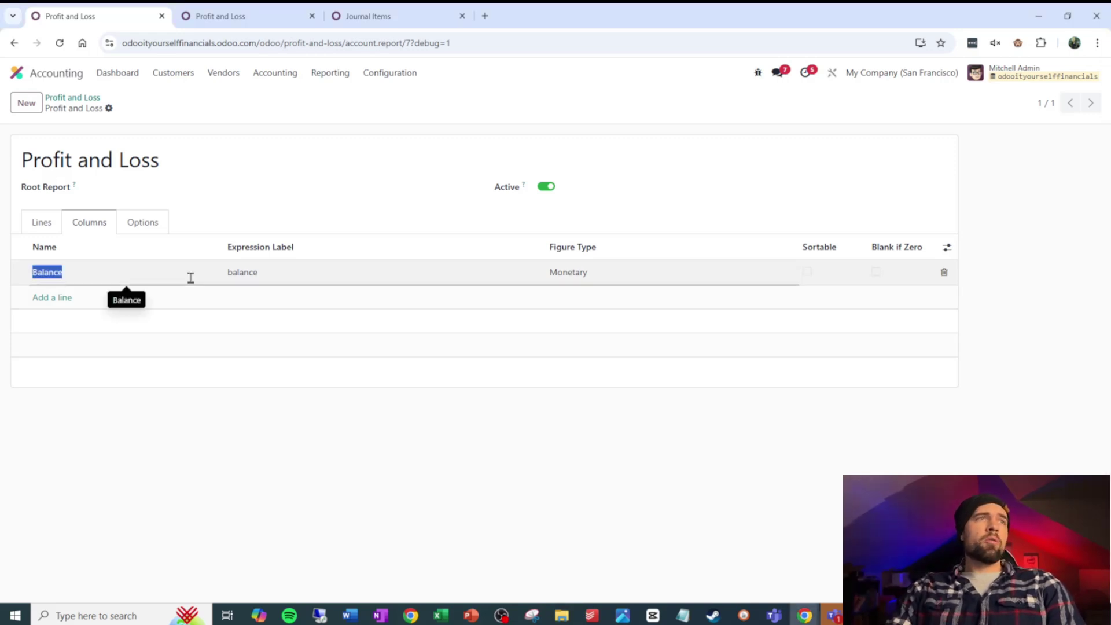
pyautogui.click(264, 273)
pyautogui.click(89, 231)
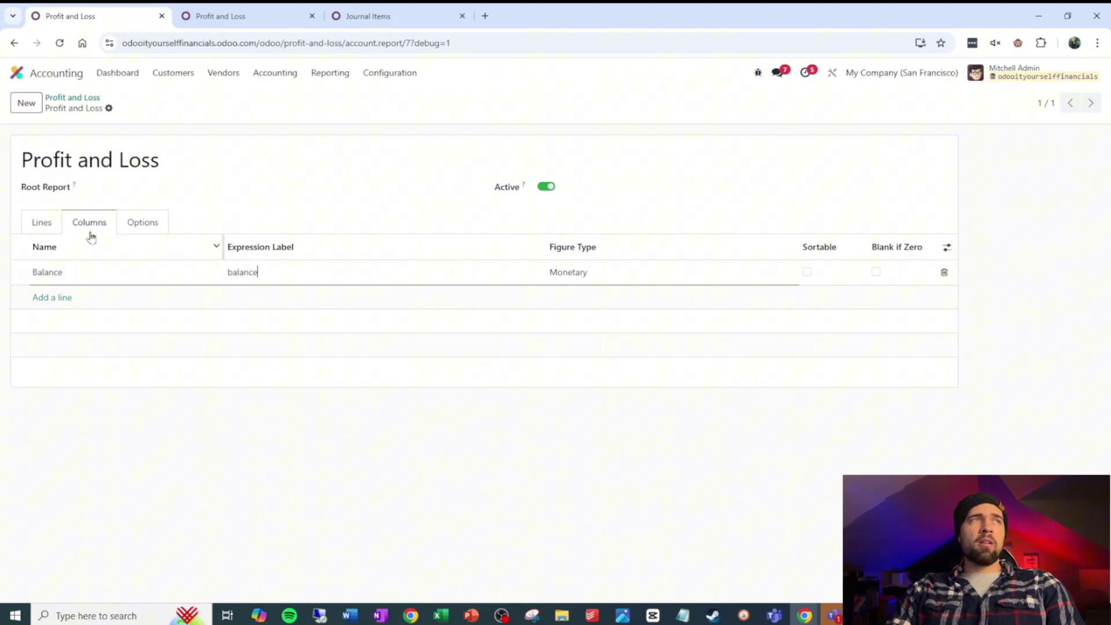
pyautogui.click(46, 225)
pyautogui.click(154, 277)
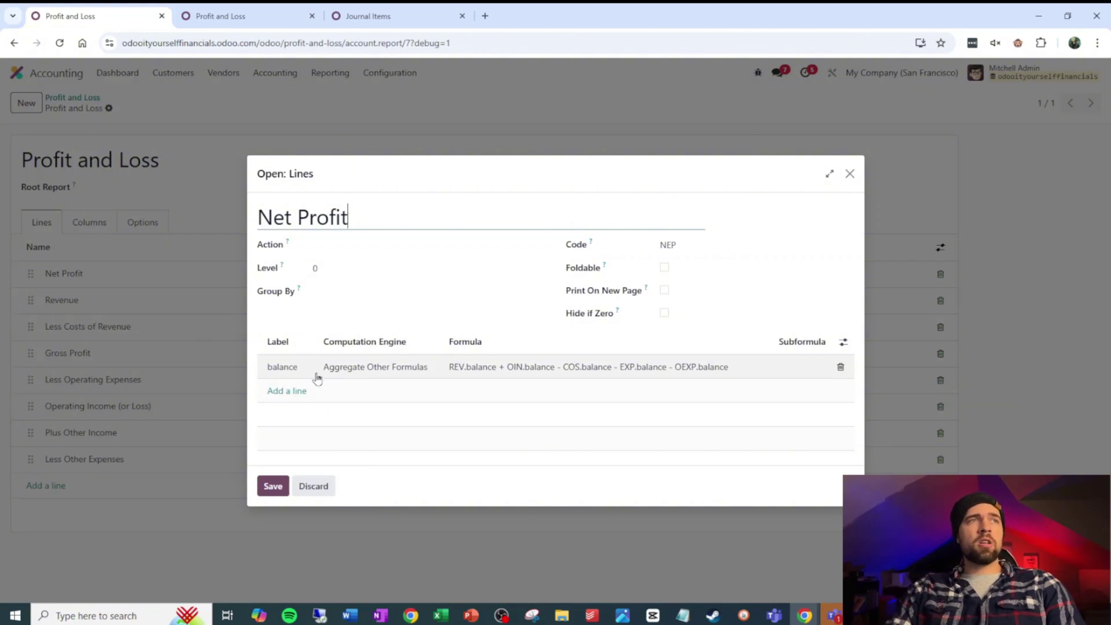
pyautogui.click(274, 486)
pyautogui.click(90, 223)
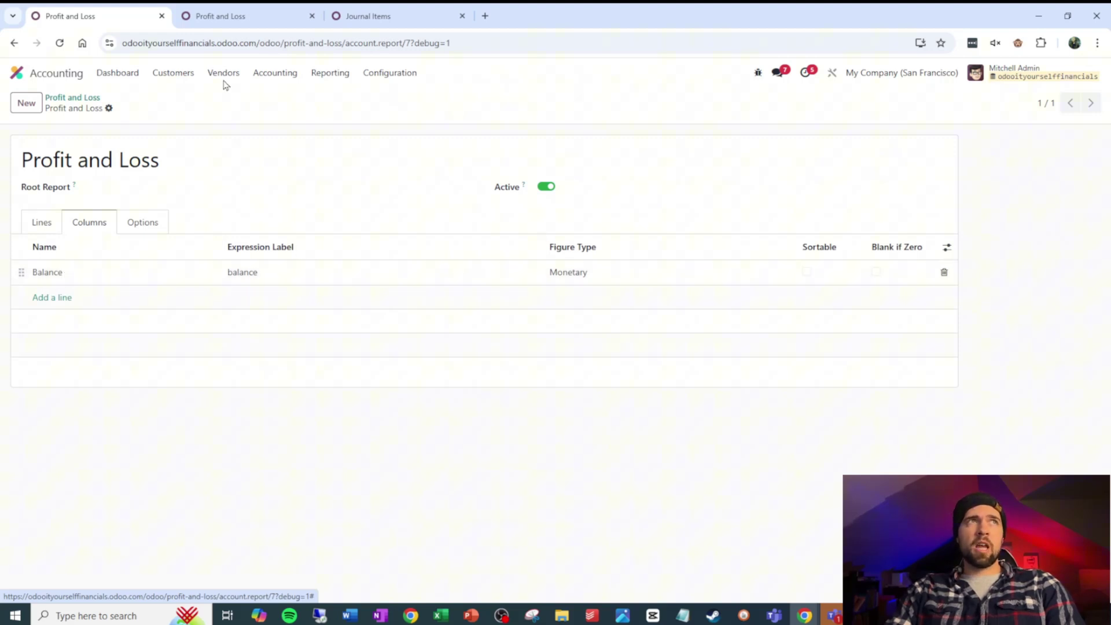
# Step: Open the Accounting Reports list from the Configuration menu
pyautogui.click(226, 17)
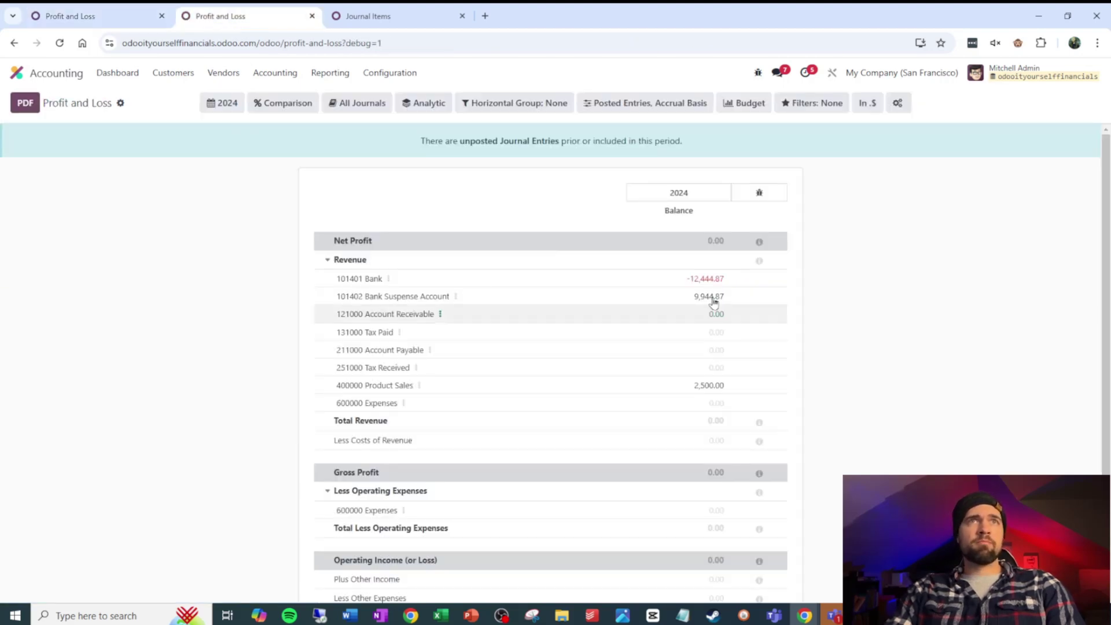
pyautogui.click(130, 19)
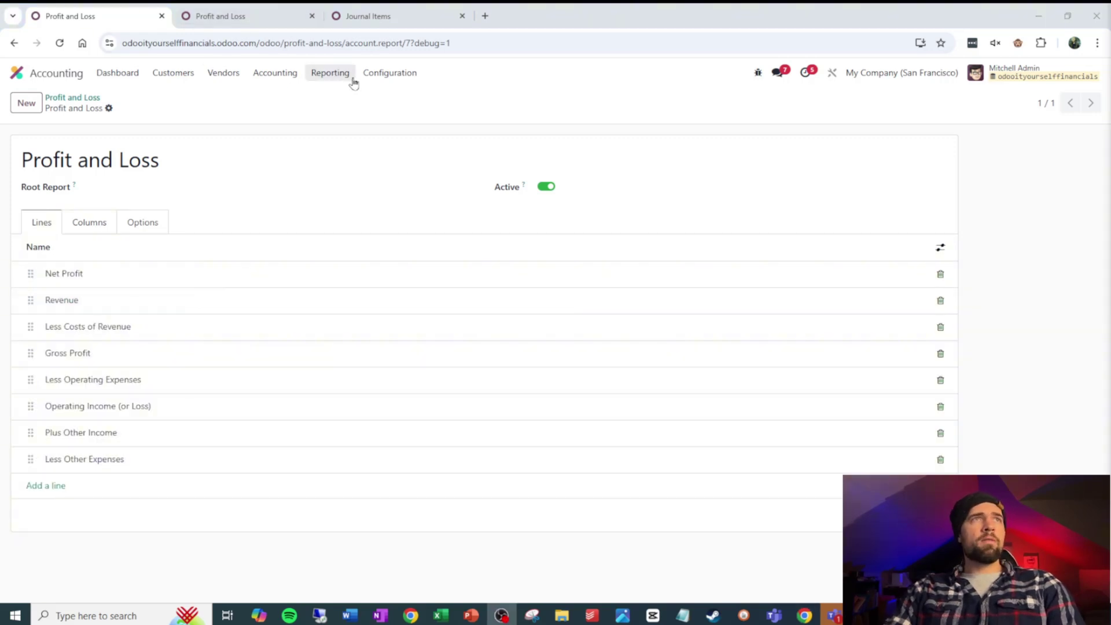
pyautogui.click(373, 76)
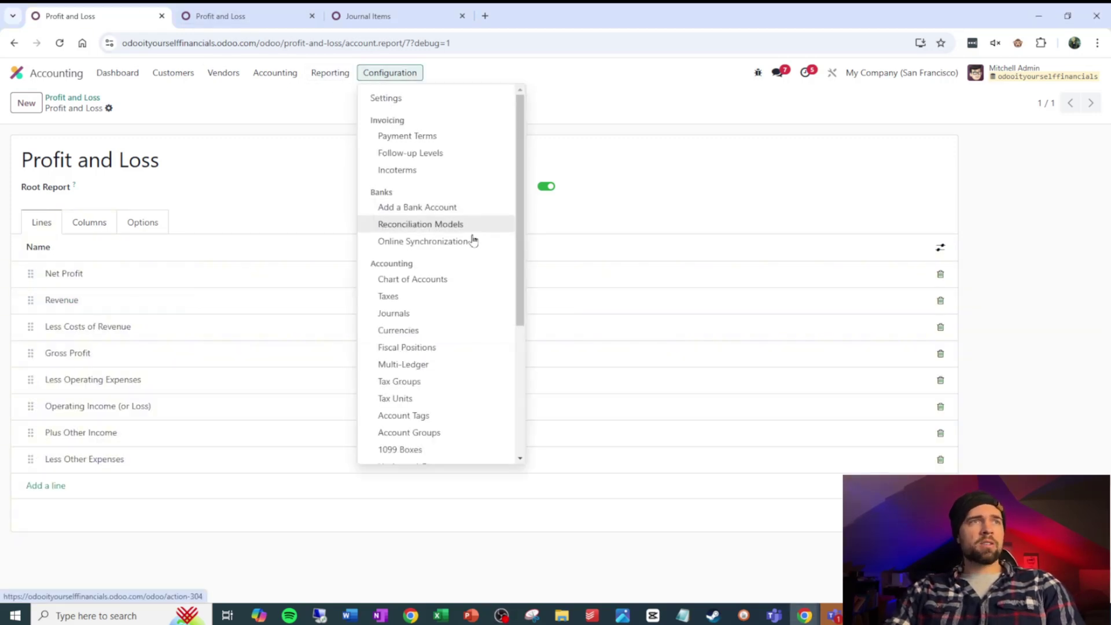
pyautogui.scroll(-5, 472, 244)
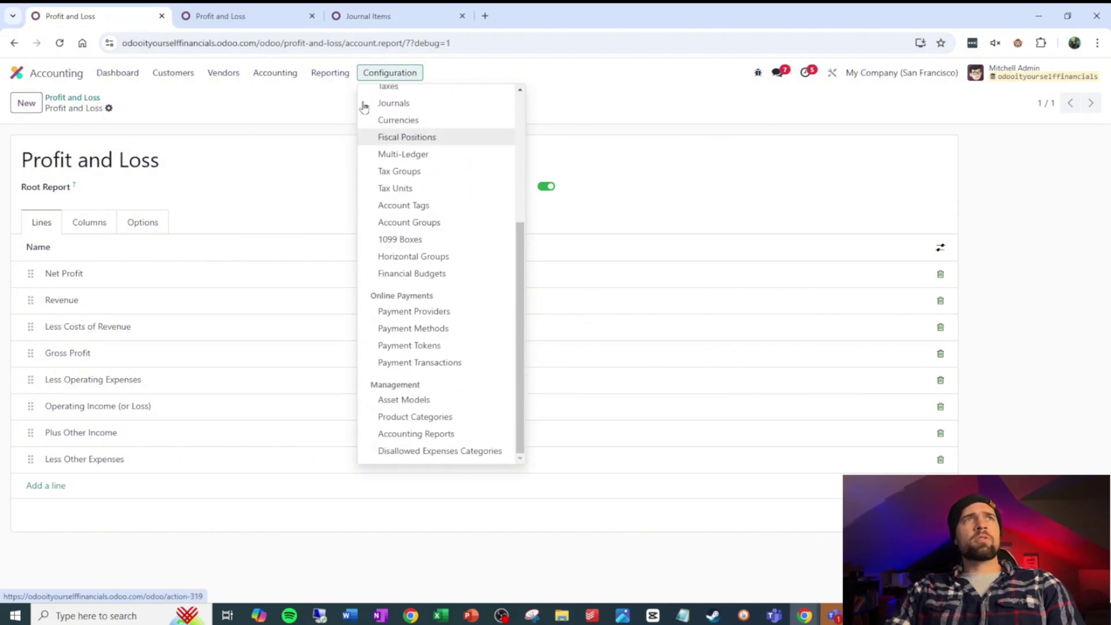
pyautogui.click(441, 434)
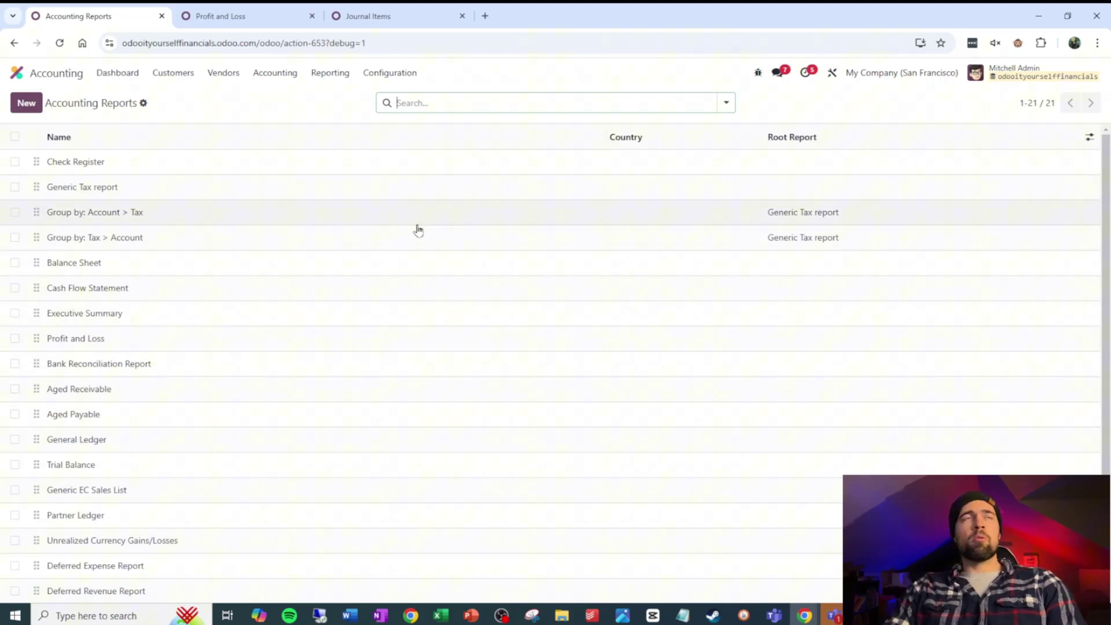
# Step: Open the Profit and Loss report definition from the list and reveal its Duplicate action
pyautogui.scroll(-2, 418, 230)
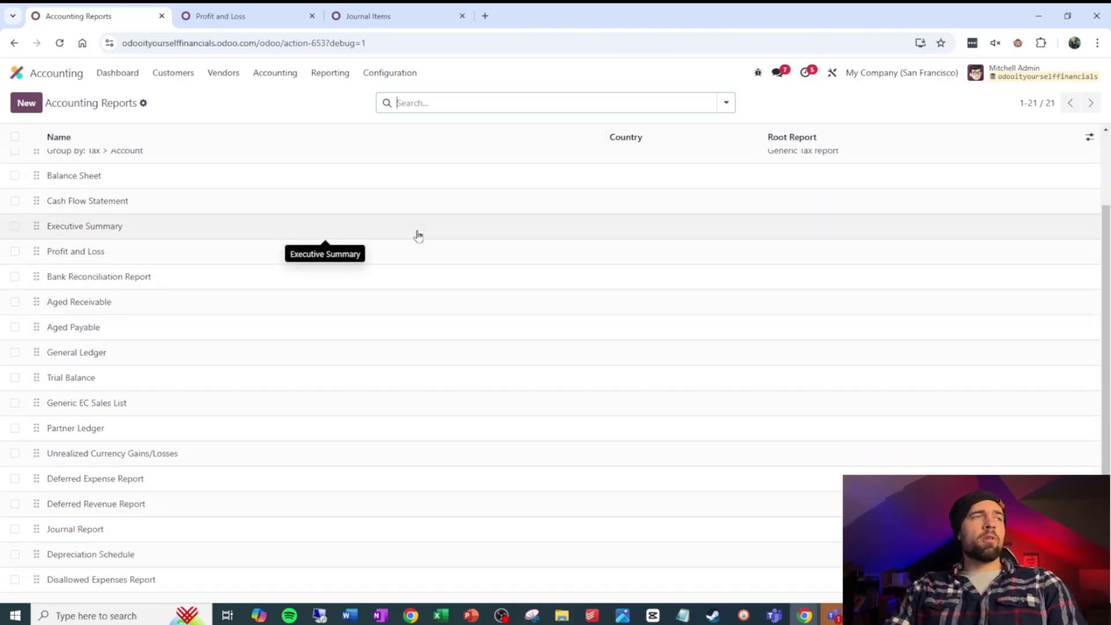
pyautogui.scroll(2, 176, 345)
pyautogui.click(137, 318)
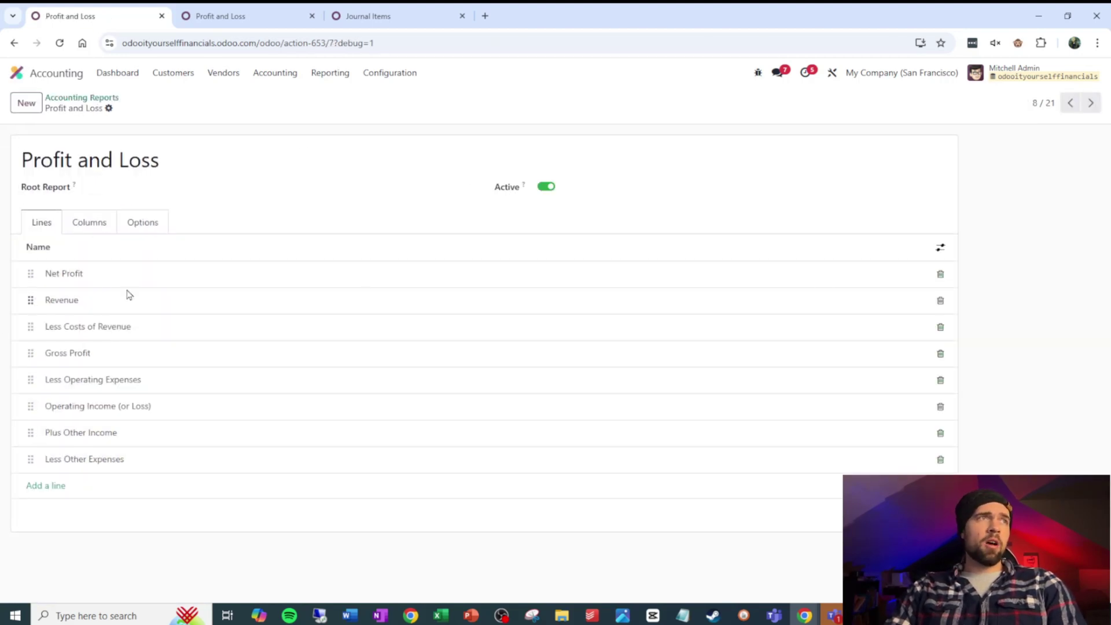
pyautogui.click(109, 108)
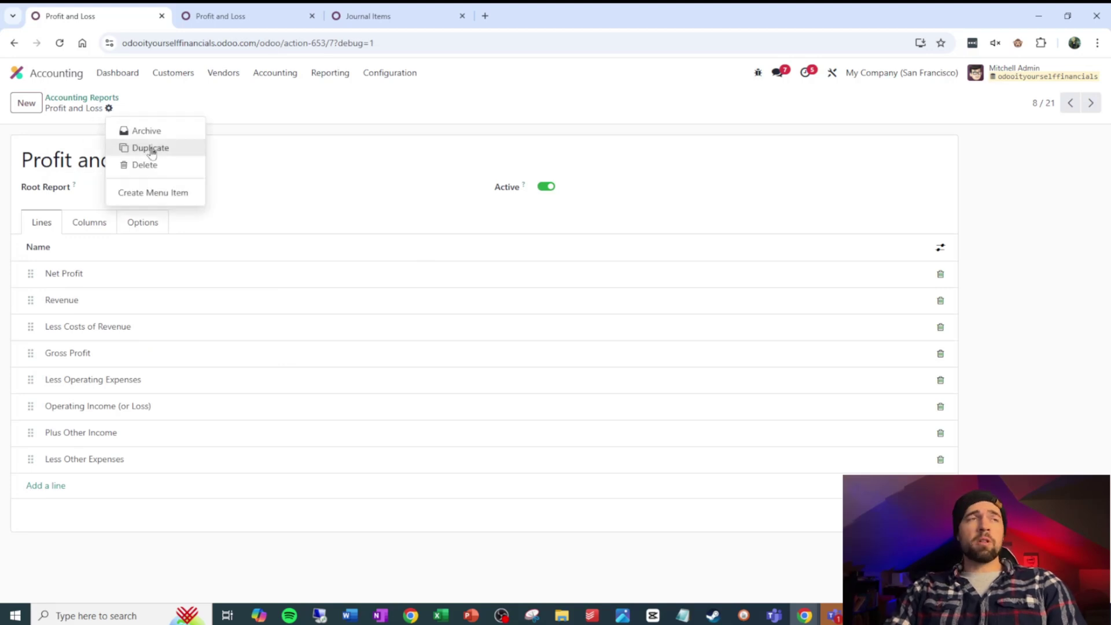